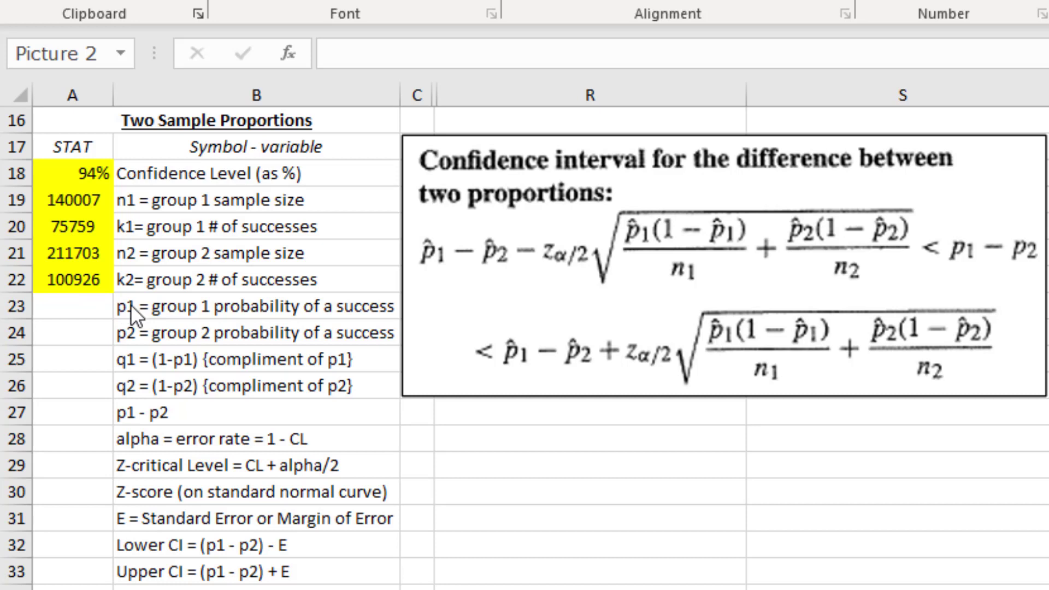
- Calculate p1, the group 1 probability of a success, in A23 with the formula =A20/A19
left_click(93, 307)
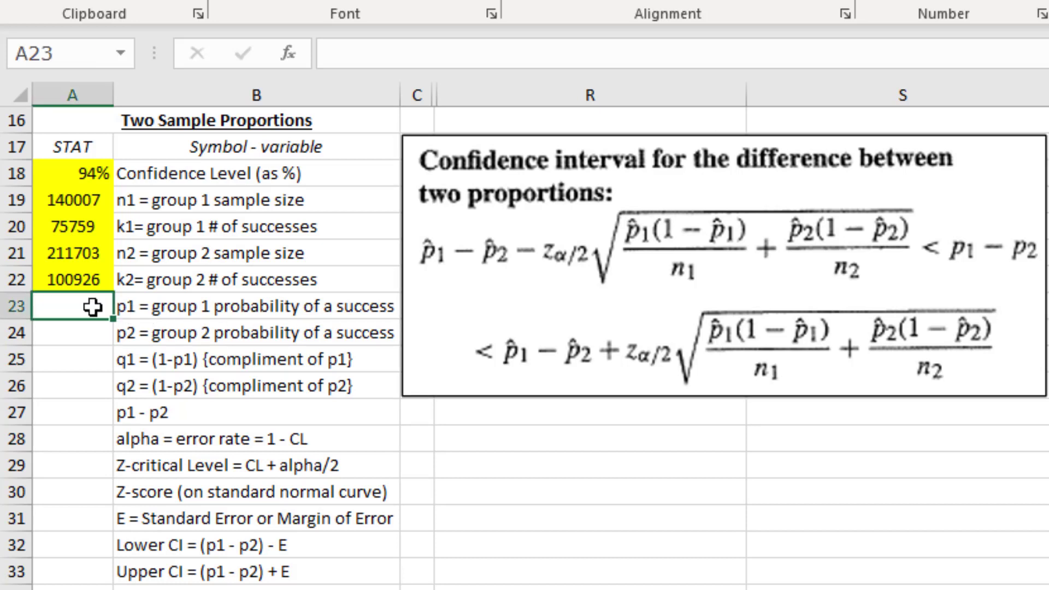
type("=")
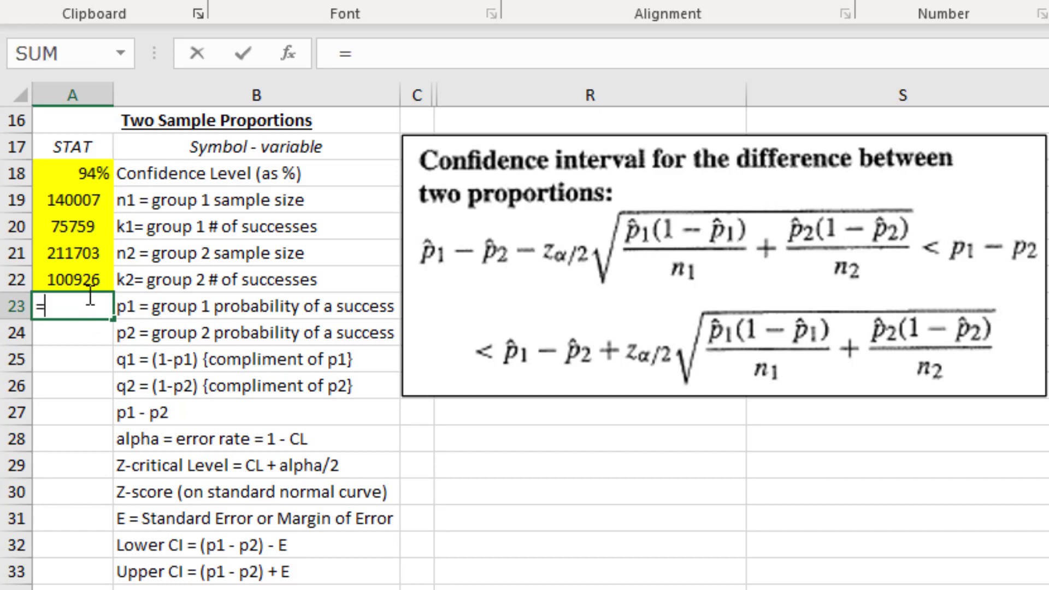
left_click(79, 228)
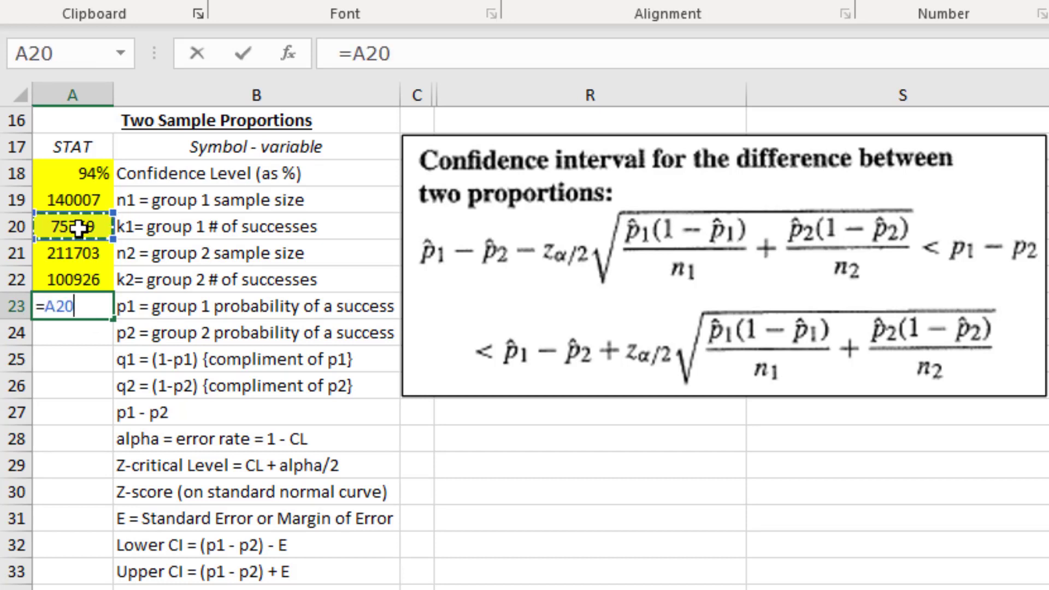
type("/")
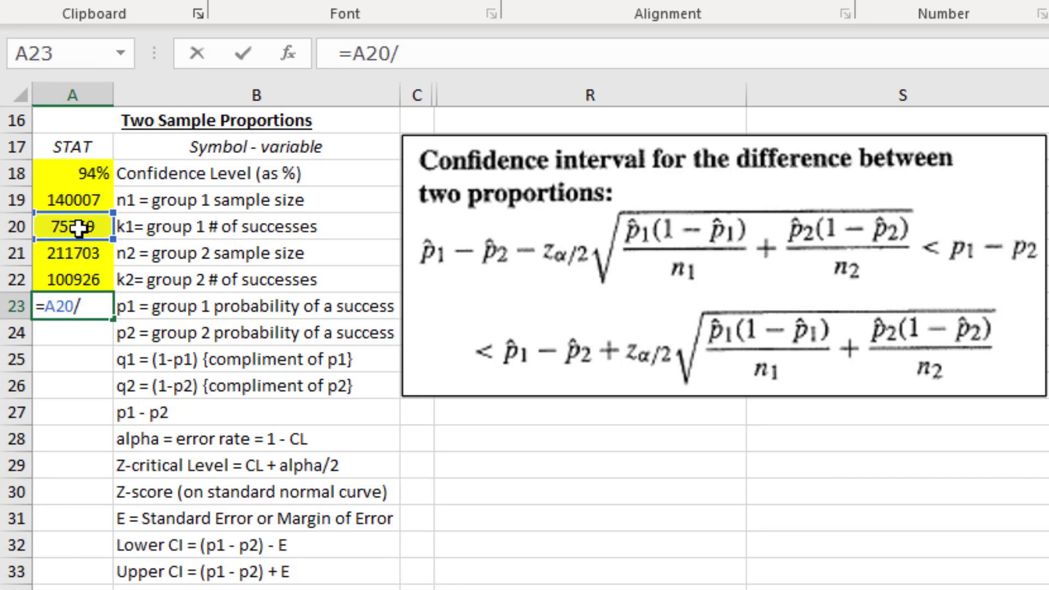
left_click(71, 200)
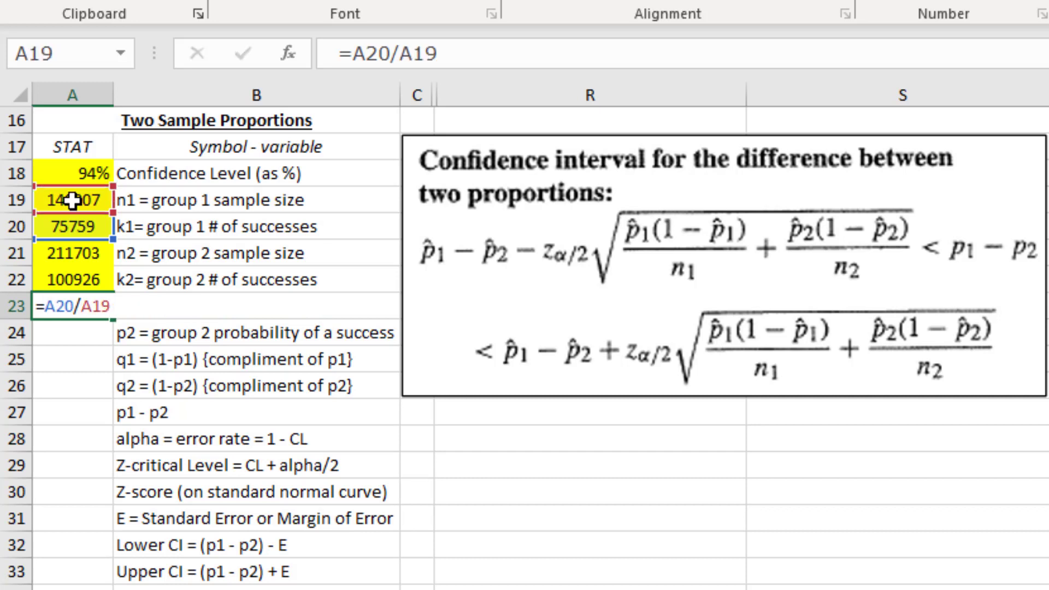
key("Return")
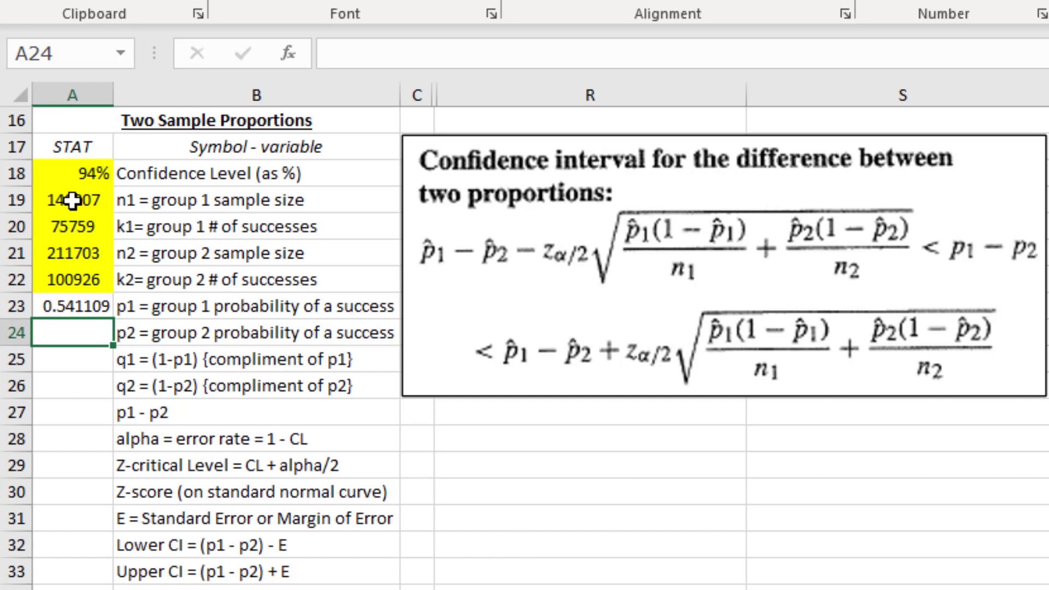
- Calculate p2, the group 2 probability of a success, in A24 with the formula =A22/A21
type("=")
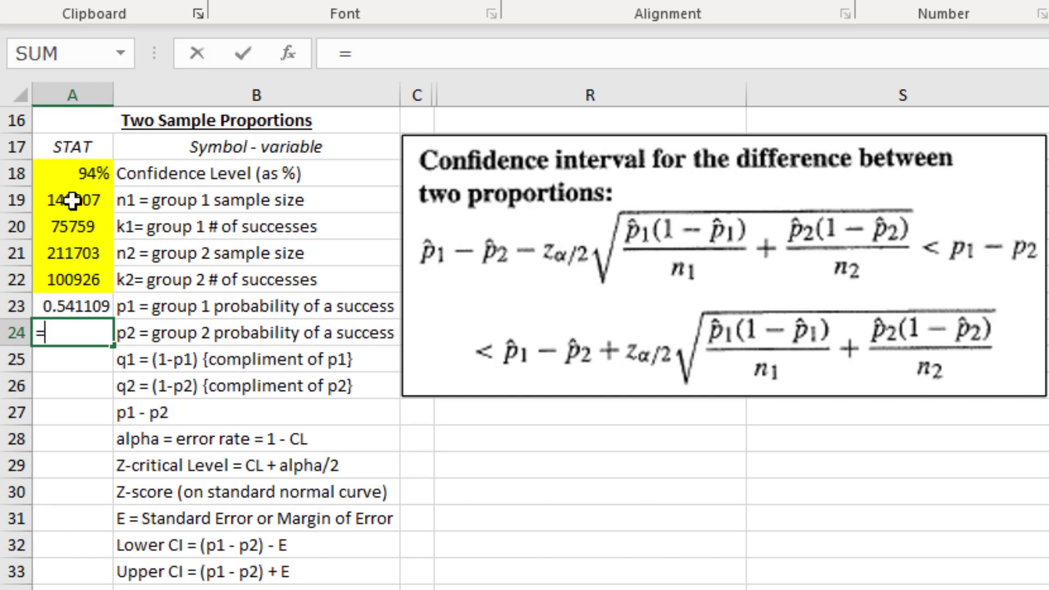
left_click(74, 281)
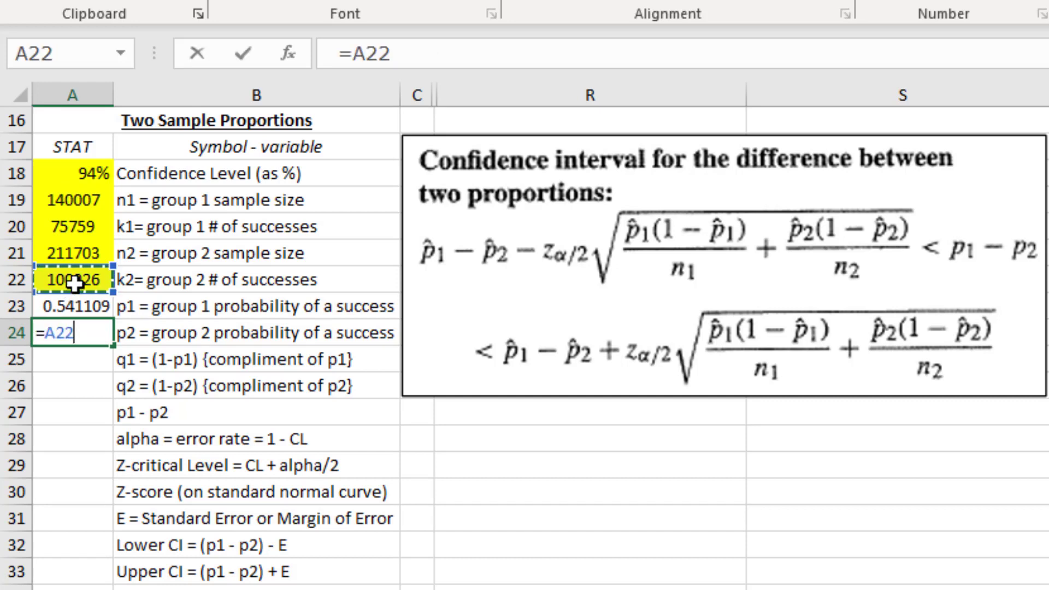
type("/")
left_click(79, 254)
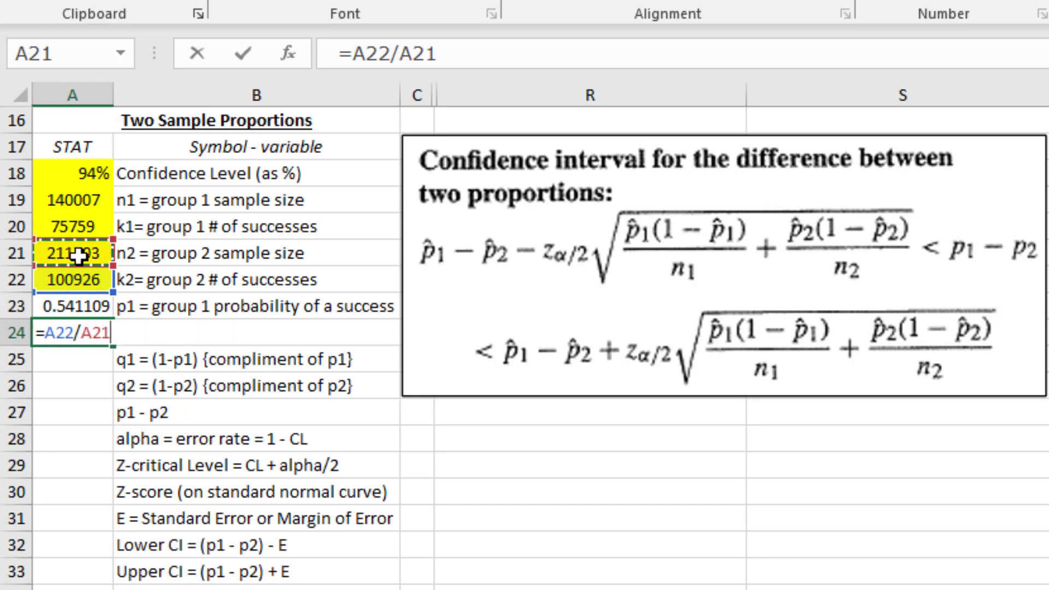
key("Return")
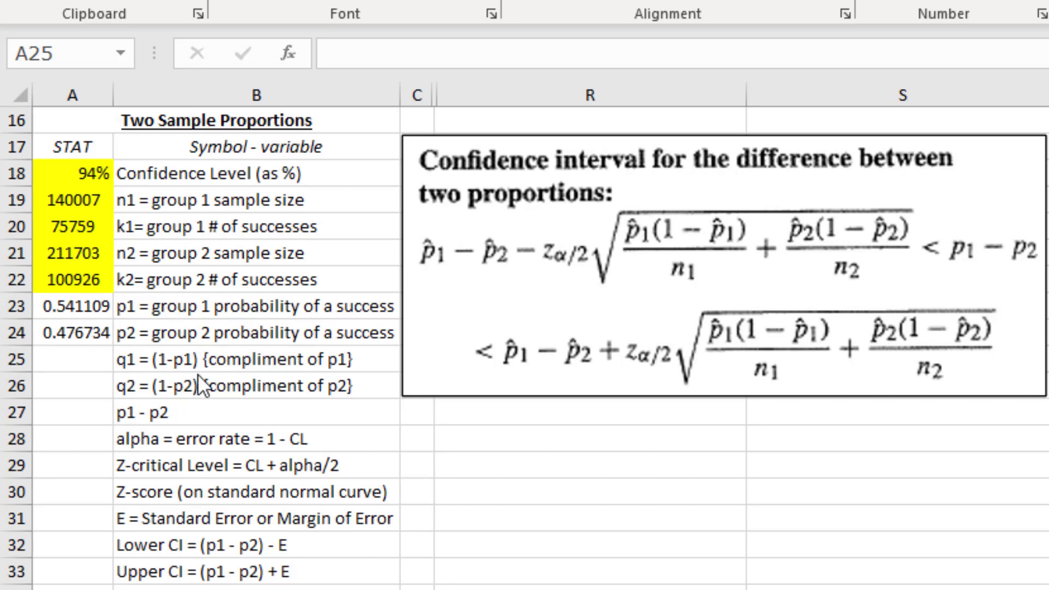
- Calculate the complements q1 in A25 as =1-A23 and q2 in A26 as =1-A24
left_click(81, 362)
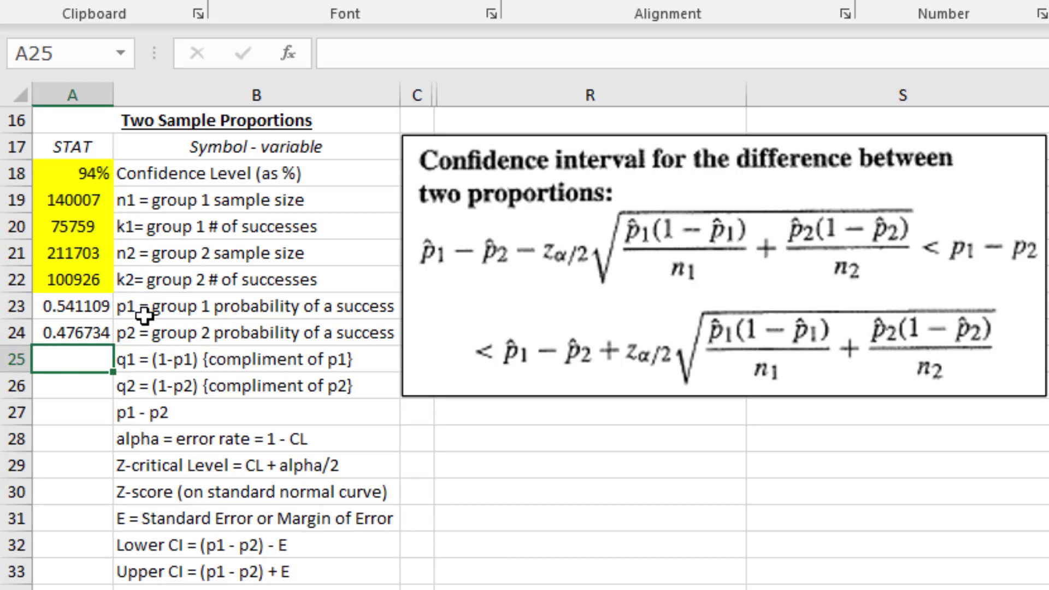
type("=1-")
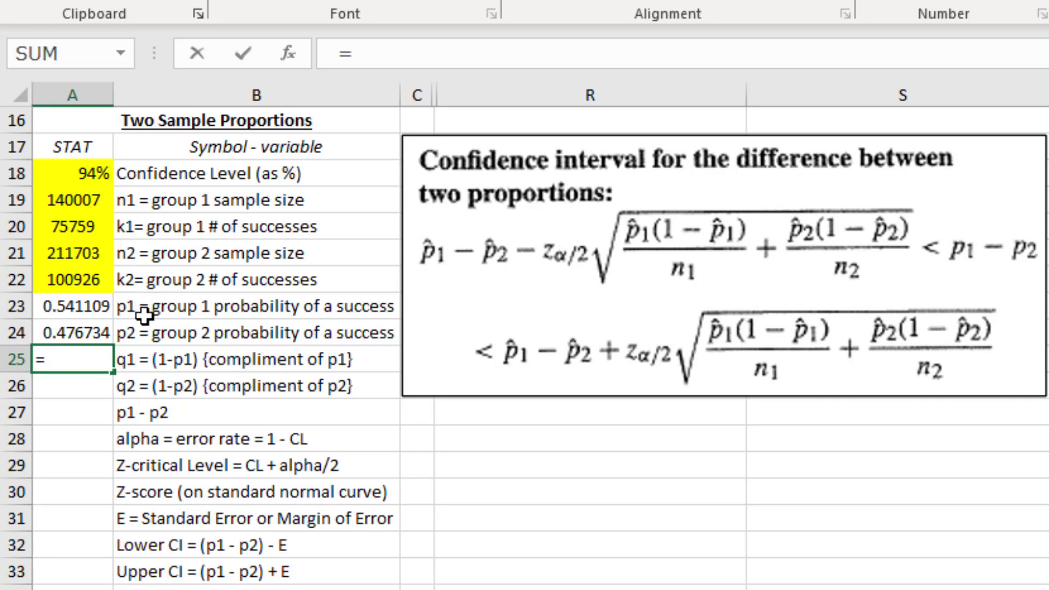
left_click(86, 306)
key("Return")
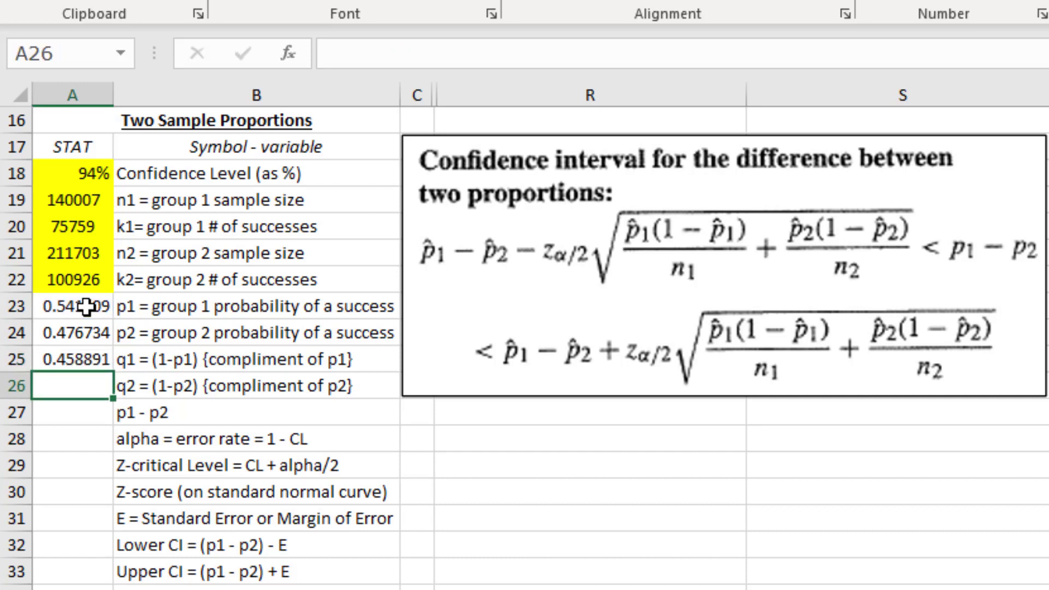
type("=1-")
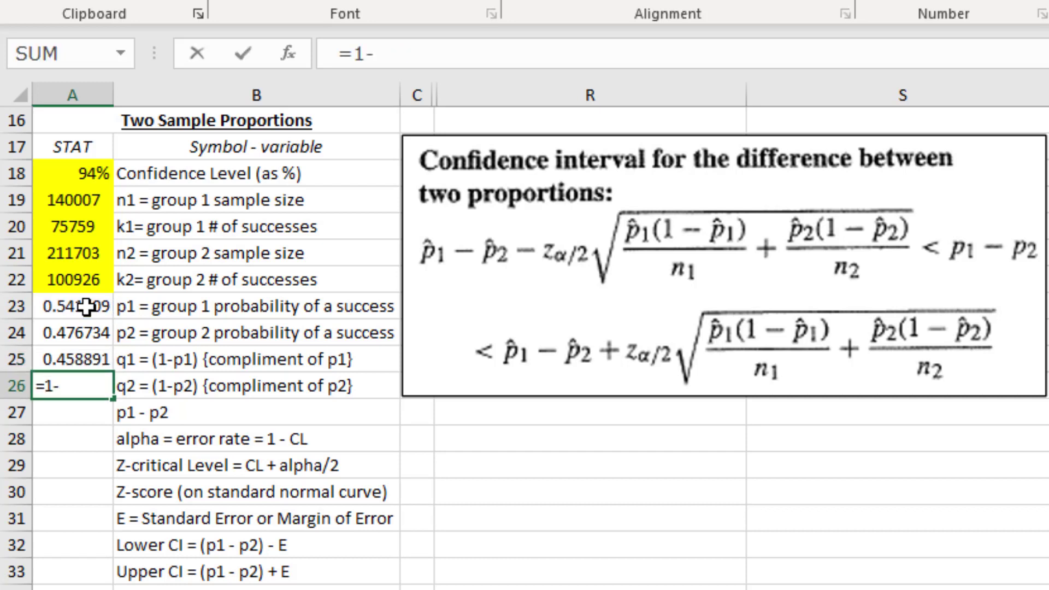
left_click(79, 333)
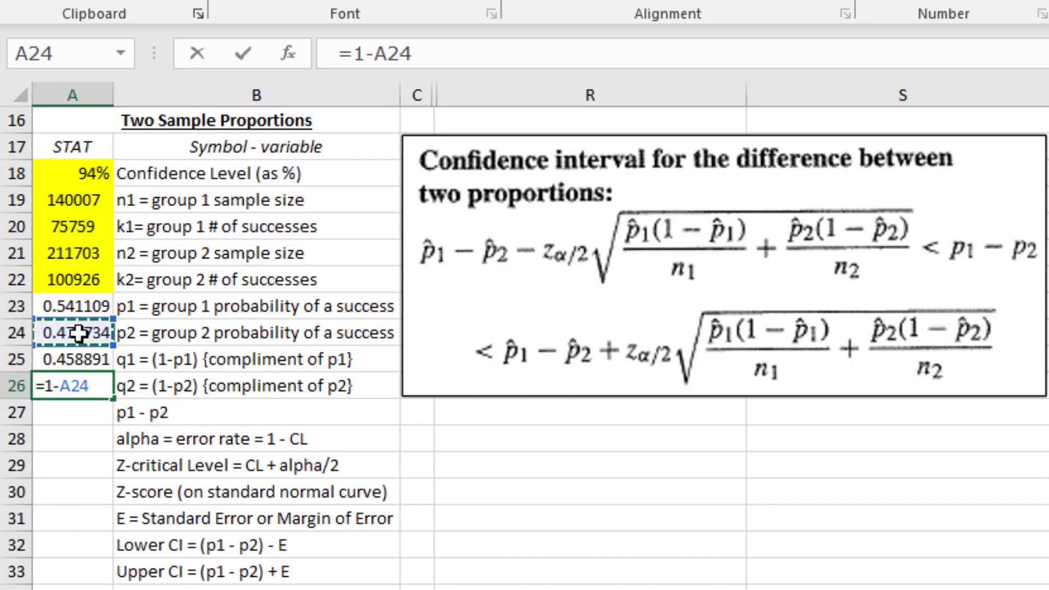
key("Return")
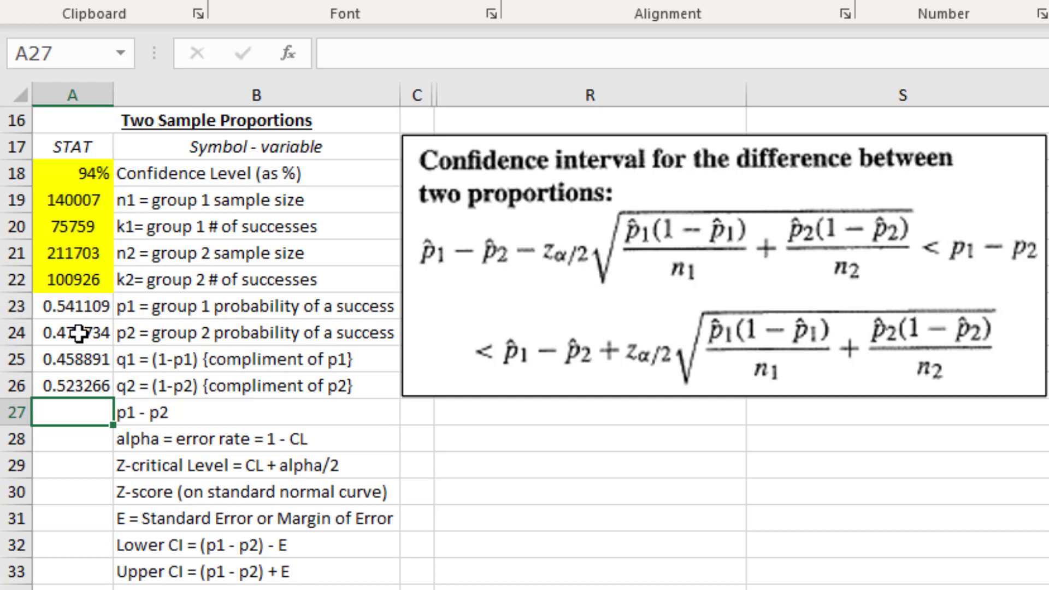
- Calculate the difference p1 - p2 in A27 with the formula =A23-A24
type("=")
left_click(75, 308)
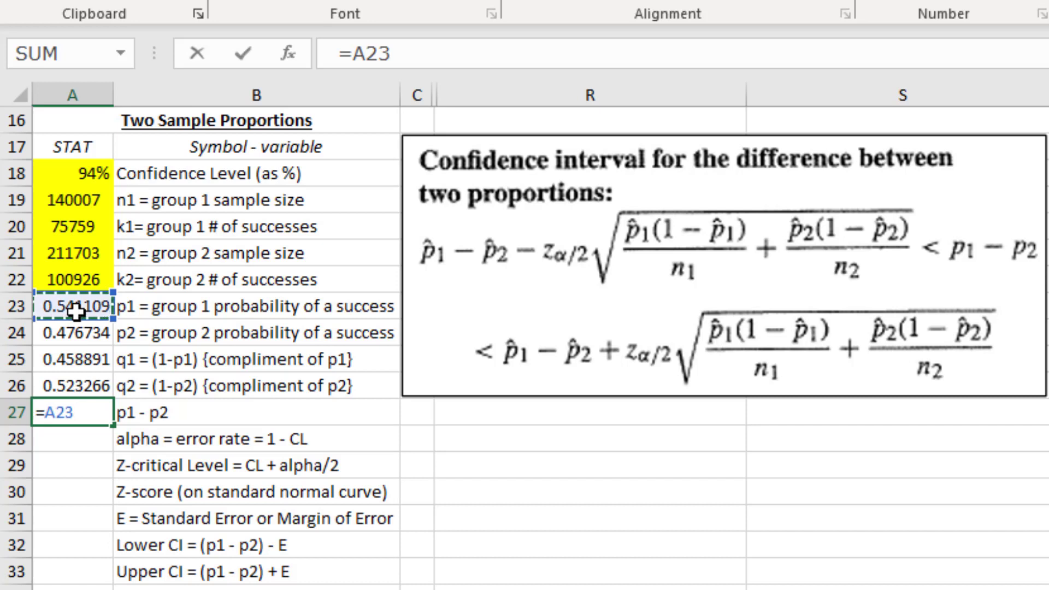
type("-")
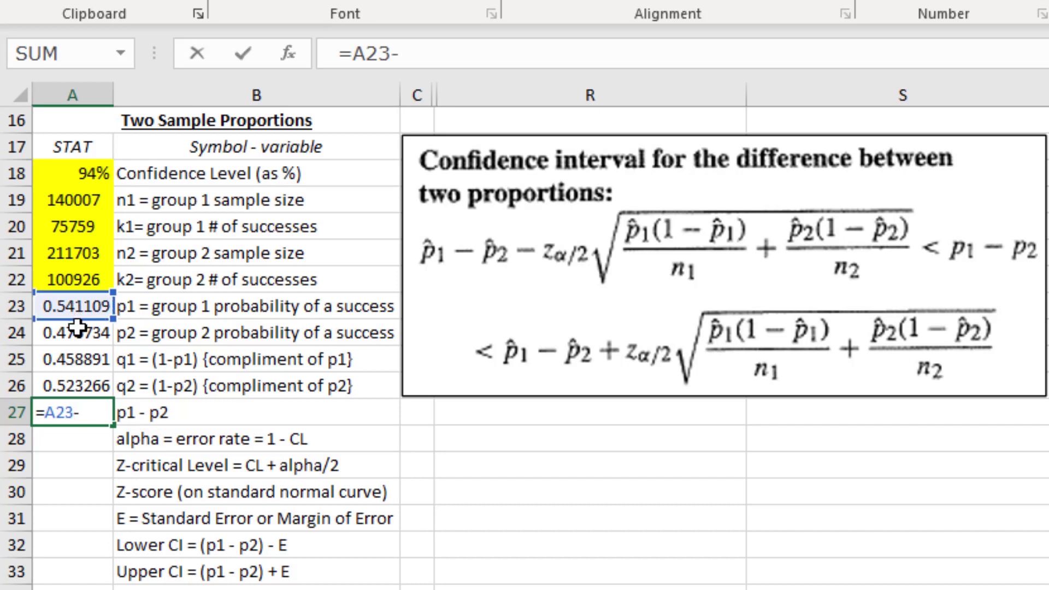
left_click(79, 333)
key("Return")
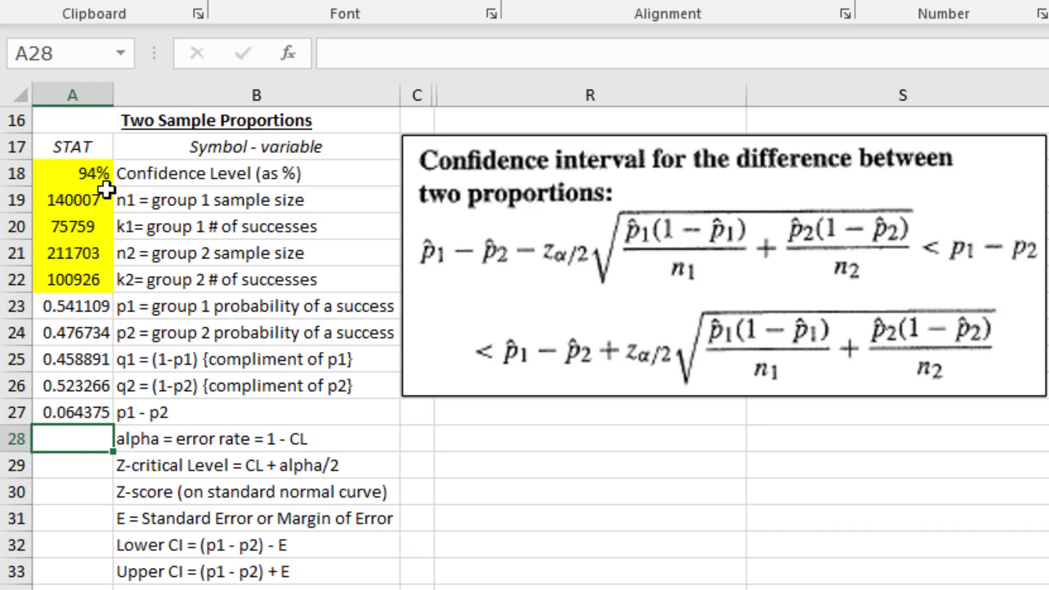
- Center the confidence level in A18 and calculate alpha in A28 with the formula =1-A18
left_click(72, 173)
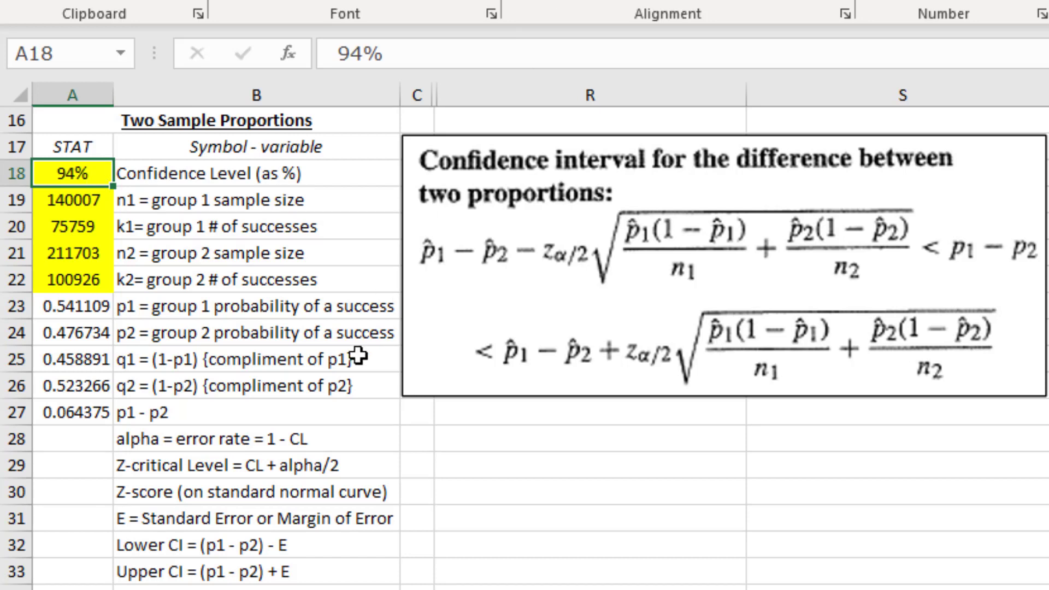
left_click(79, 434)
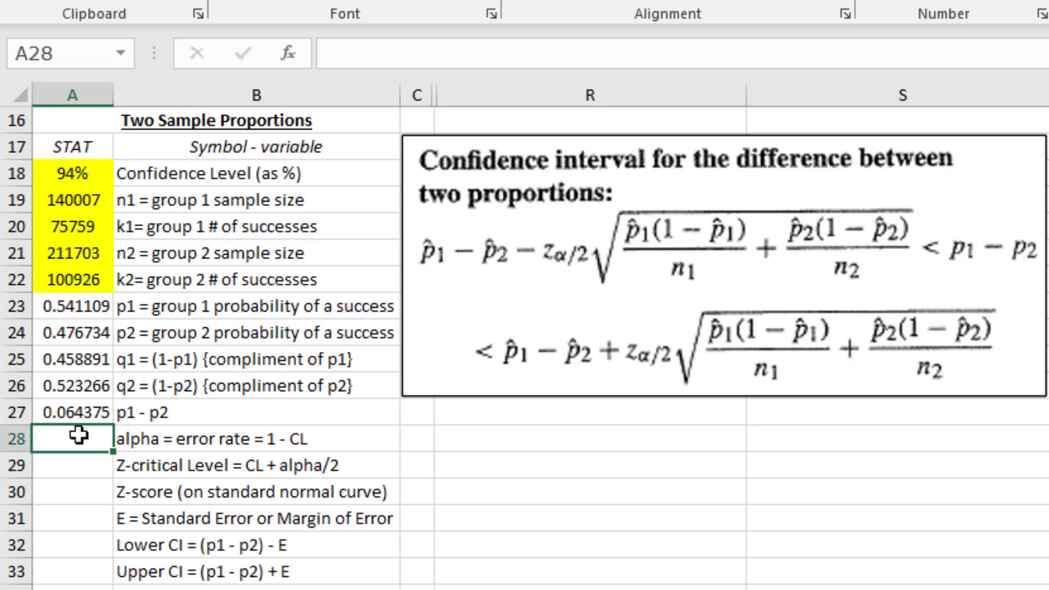
type("=1-")
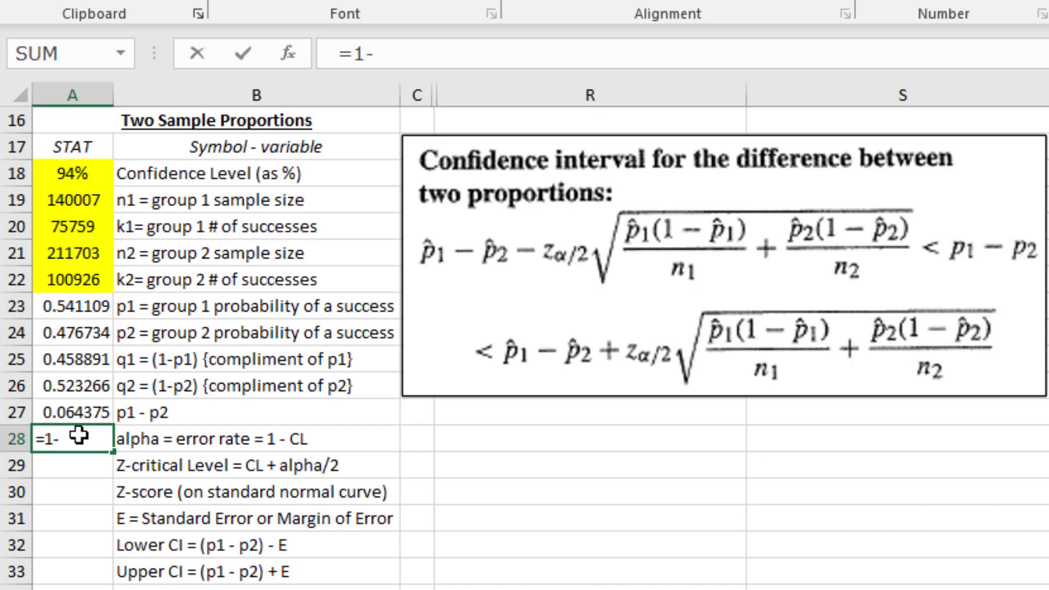
left_click(78, 176)
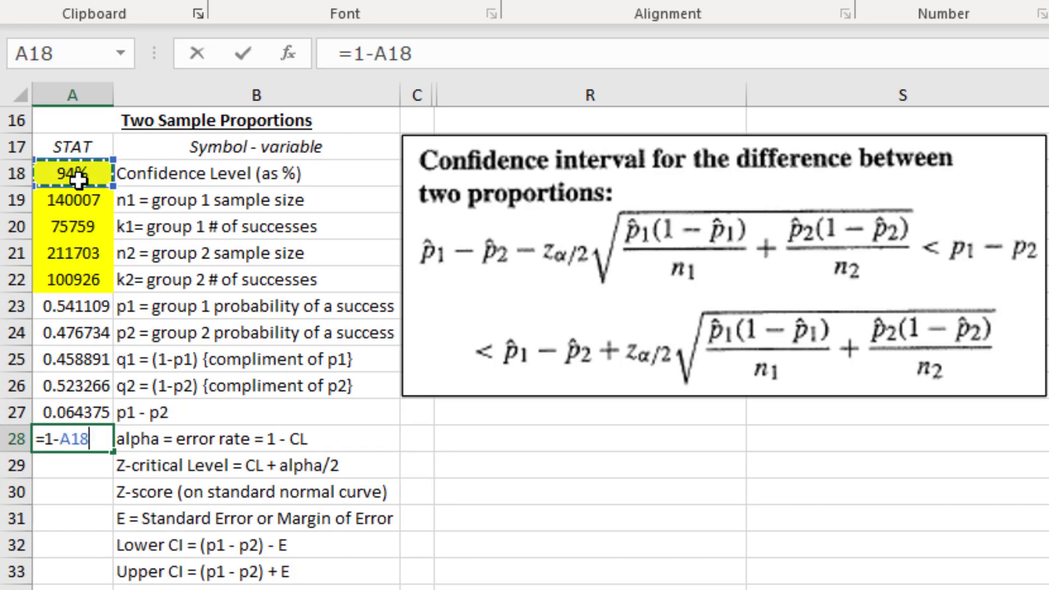
key("Return")
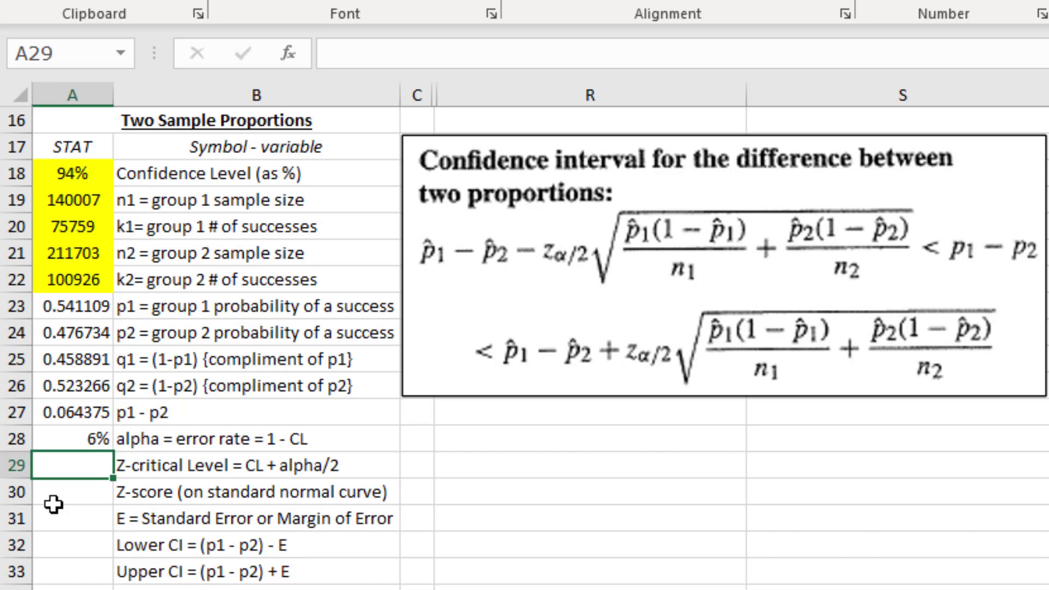
- Calculate the Z-critical level in A29 with the formula =A18+A28/2
type("=")
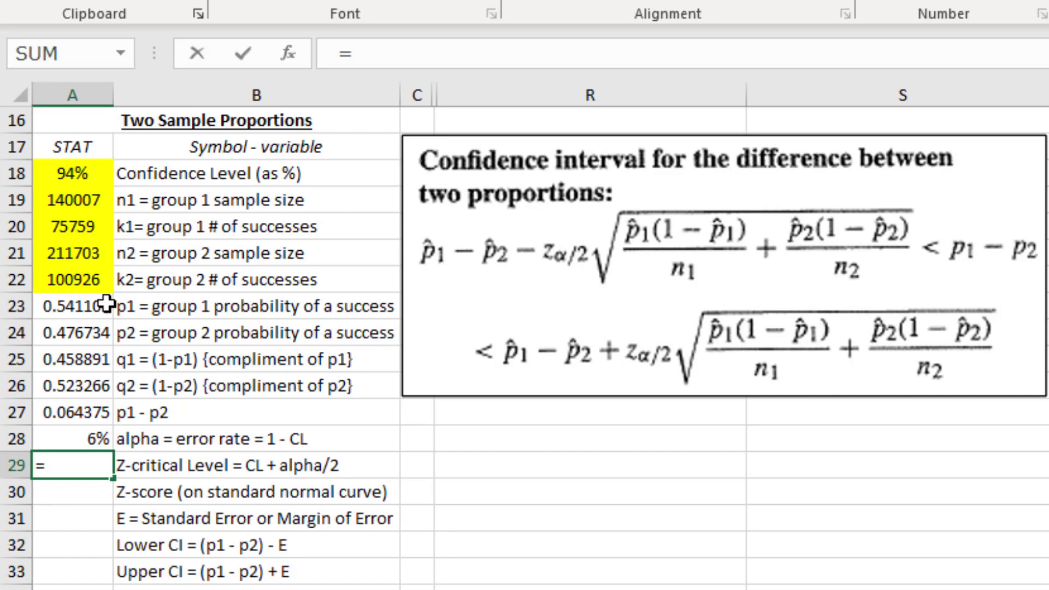
left_click(75, 174)
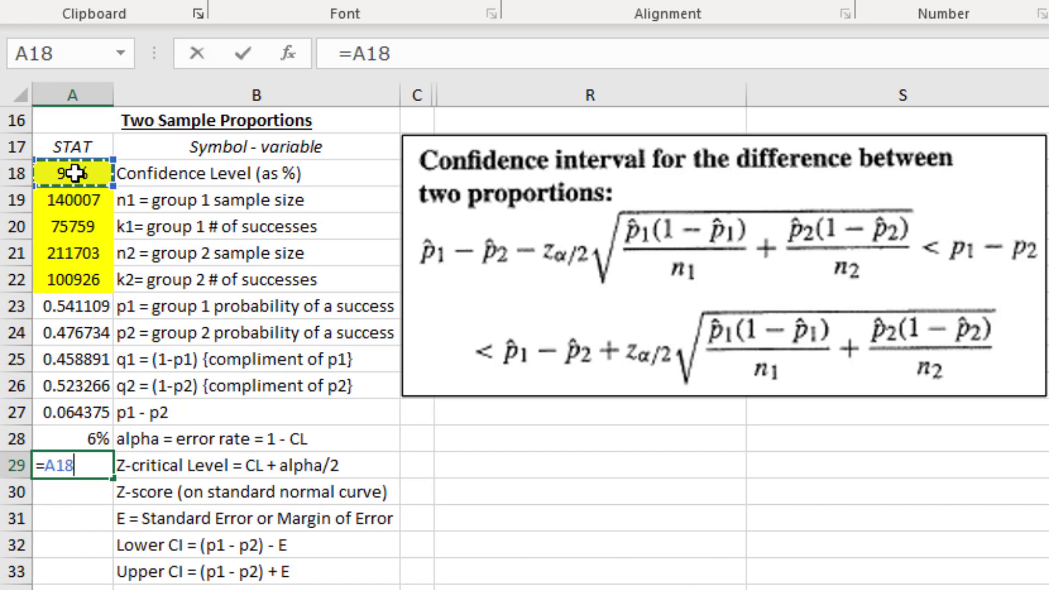
type("+")
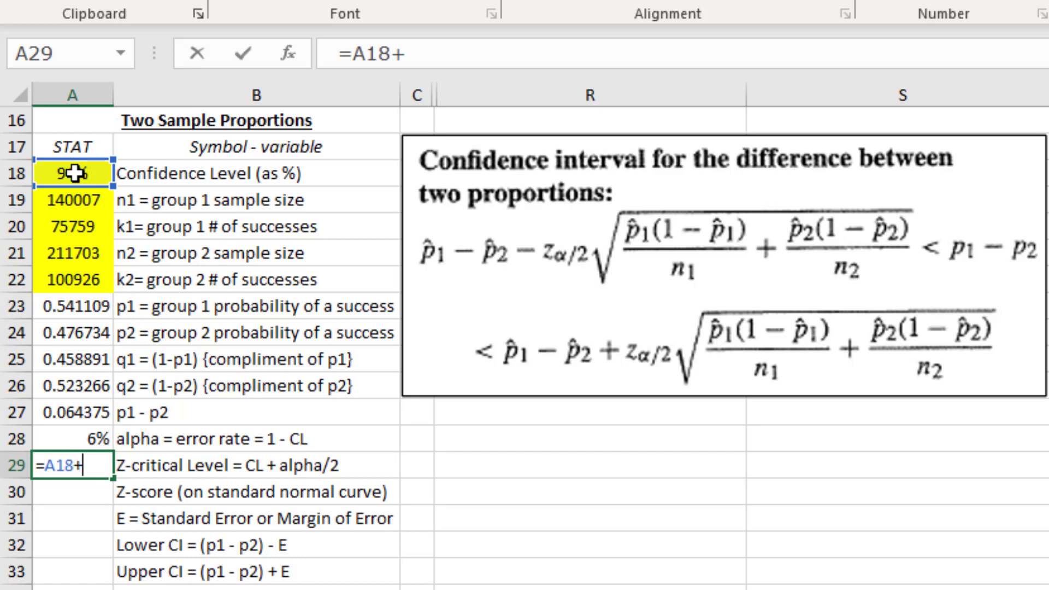
left_click(80, 438)
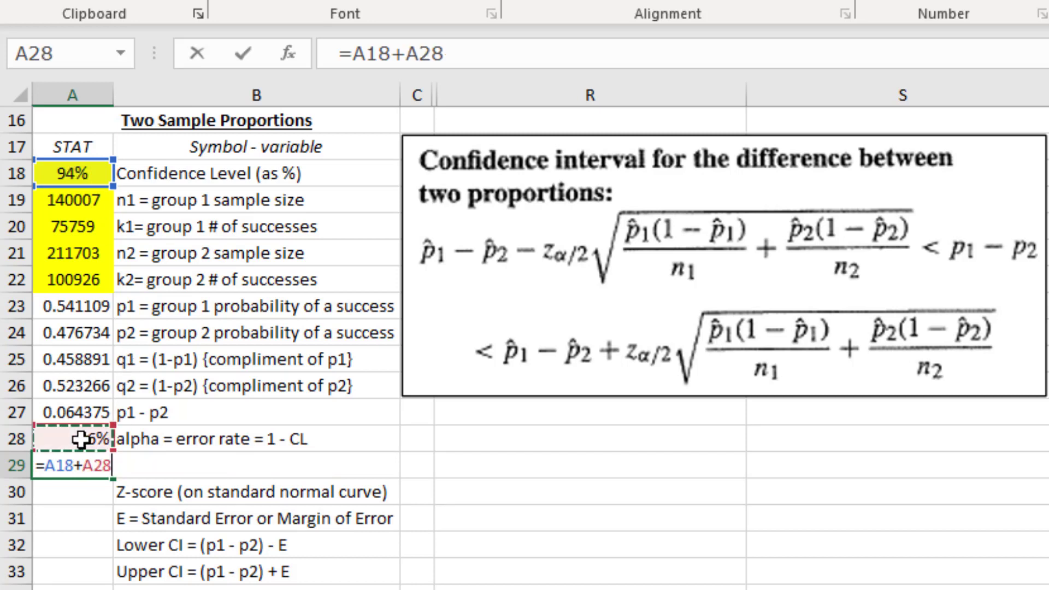
type("/2")
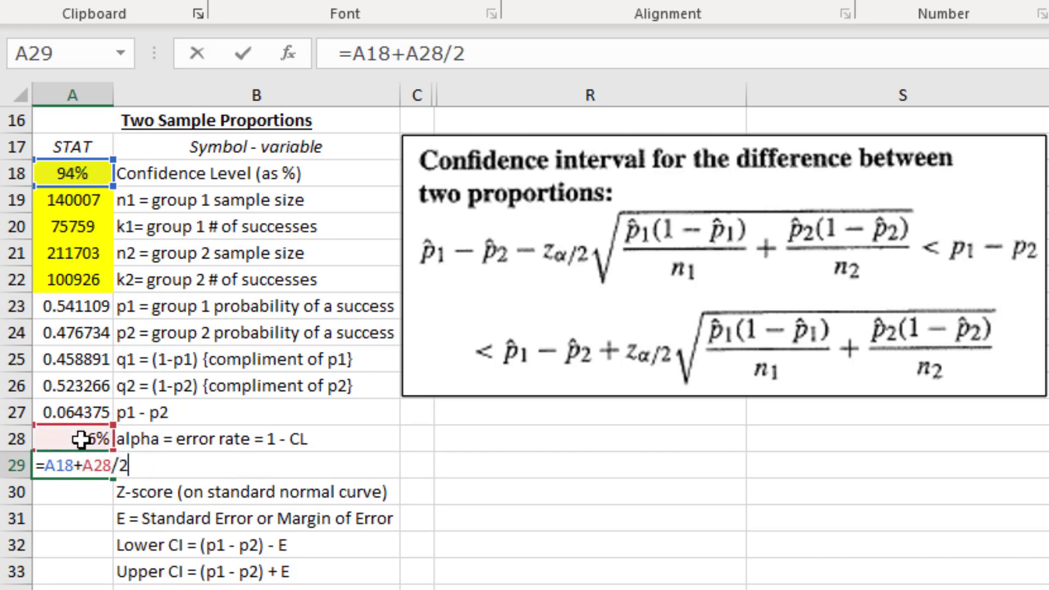
key("Return")
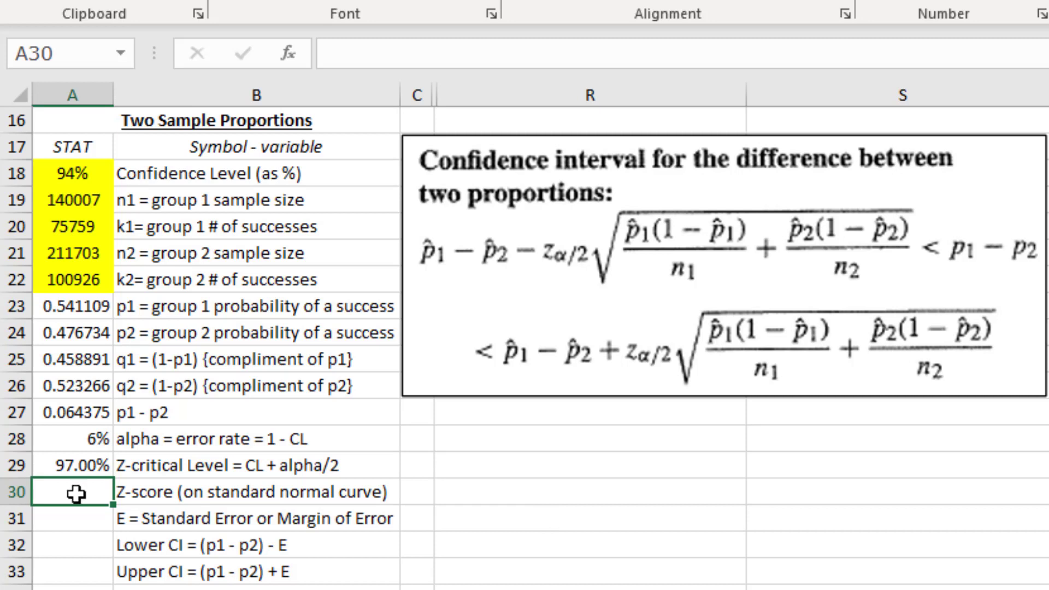
- Calculate the Z-score on the standard normal curve in A30 with the formula =NORM.INV(A29,0,1)
type("=in")
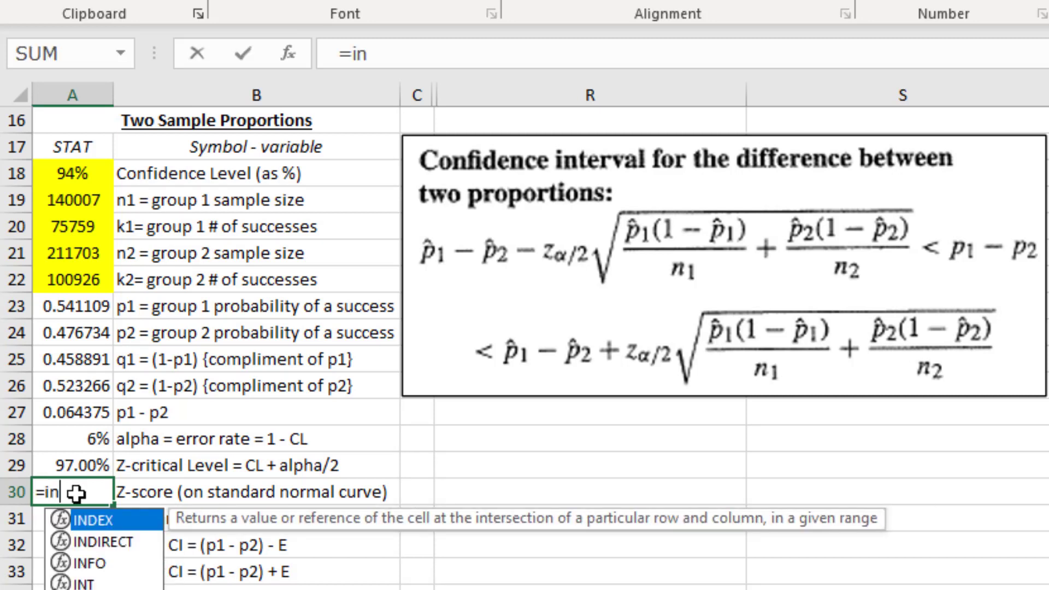
key("BackSpace")
key("BackSpace")
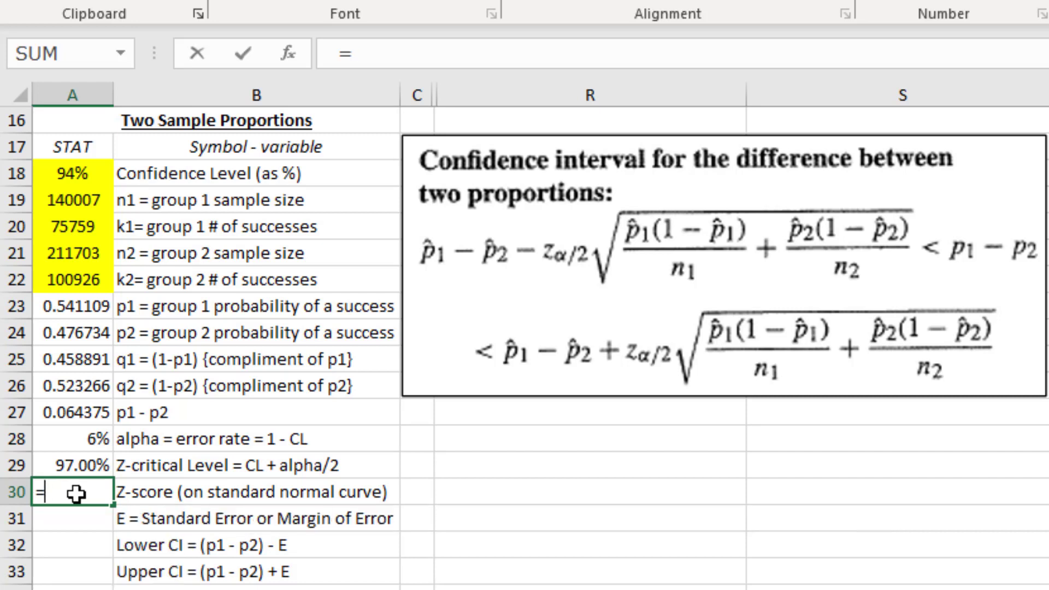
type("norm")
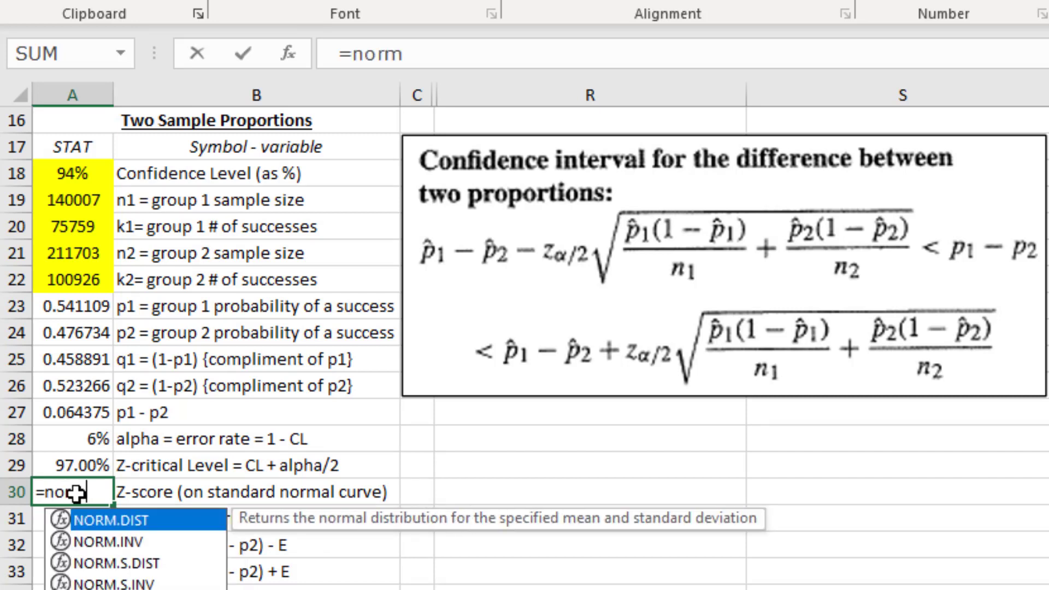
double_click(99, 541)
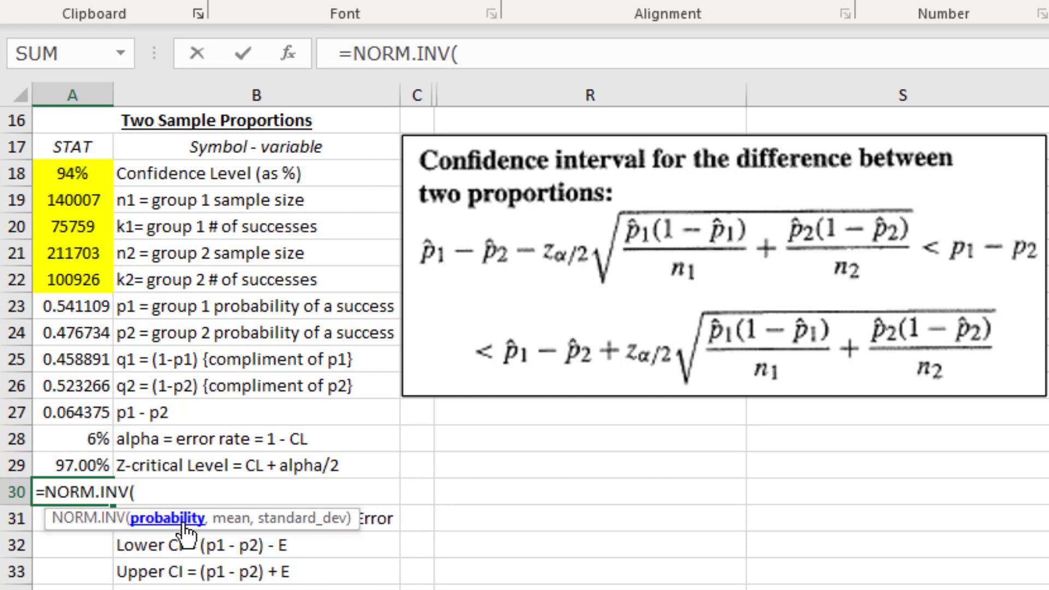
left_click(72, 464)
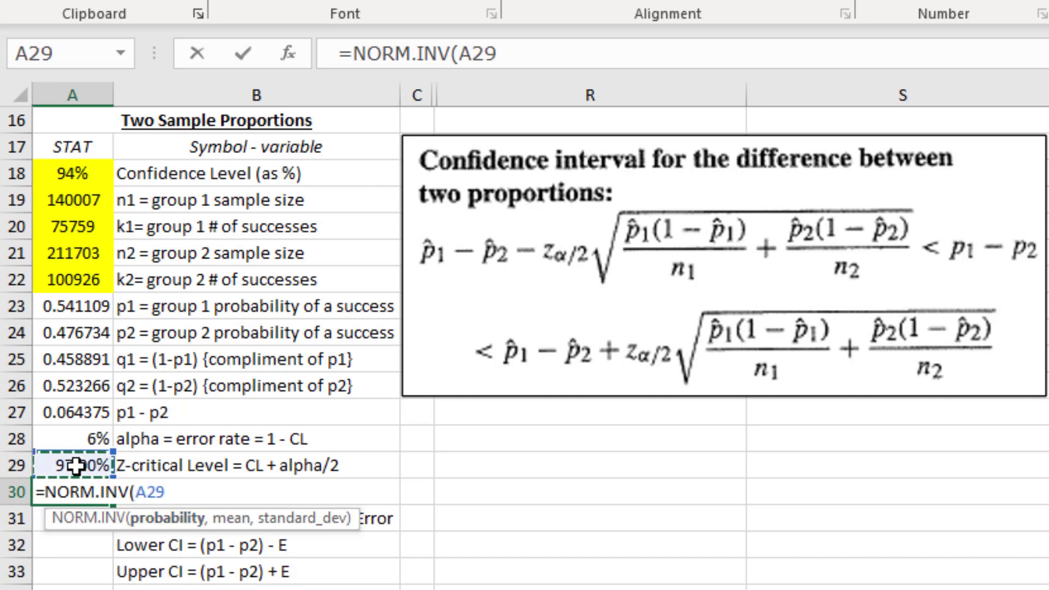
type(",")
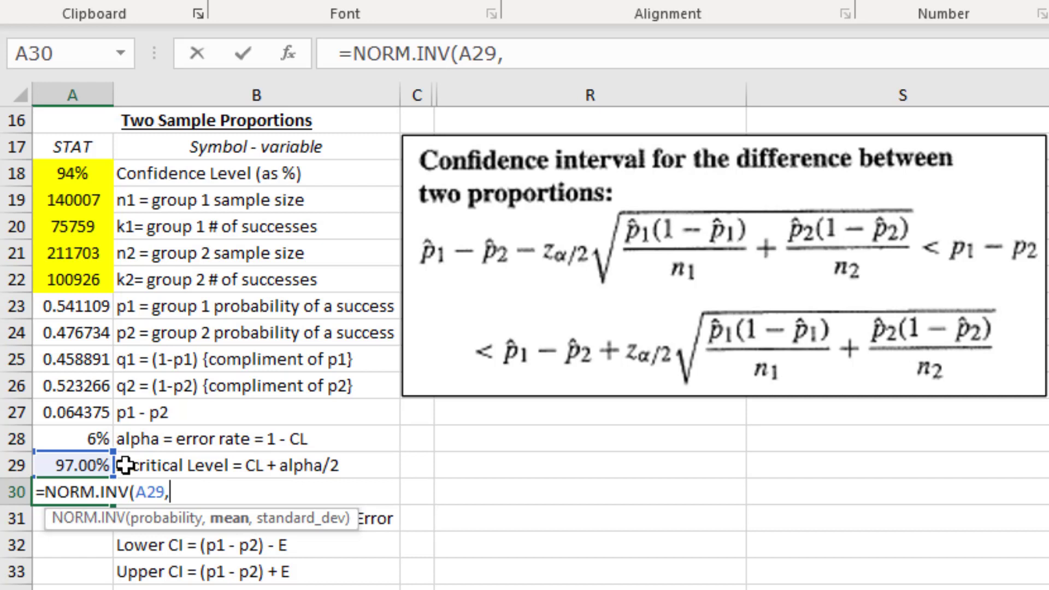
type("0,1")
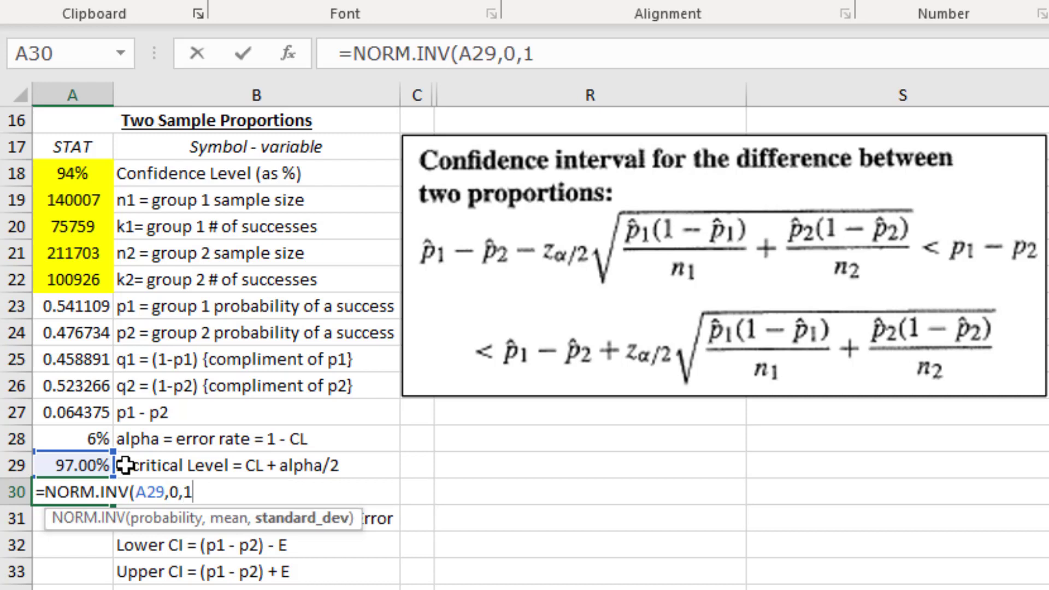
type(")")
key("Return")
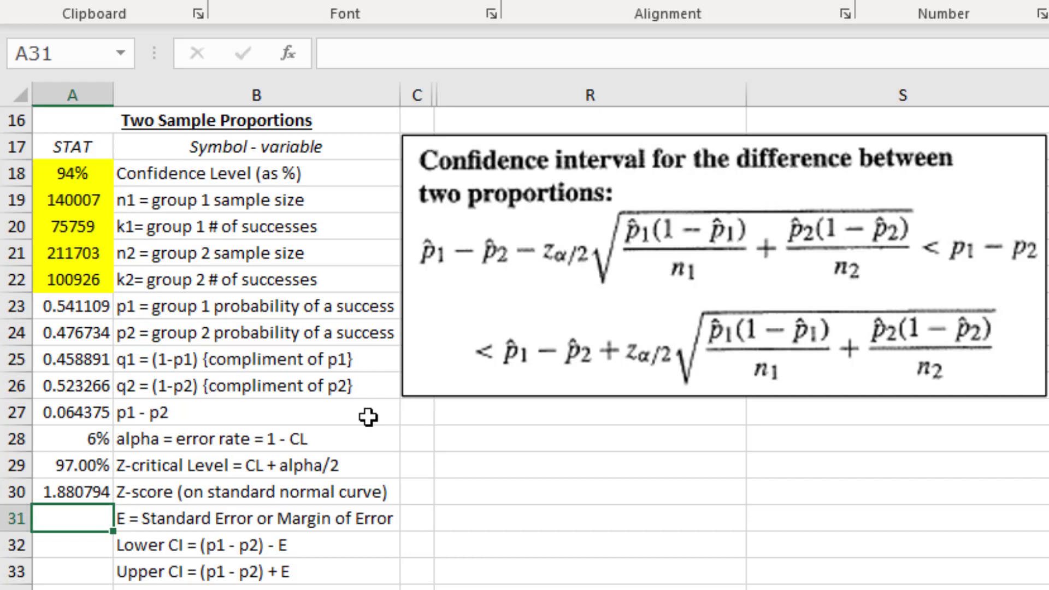
- Calculate the margin of error E in A31 with the formula =A30*SQRT(A23*A25/A19+A24*A26/A21)
type("=")
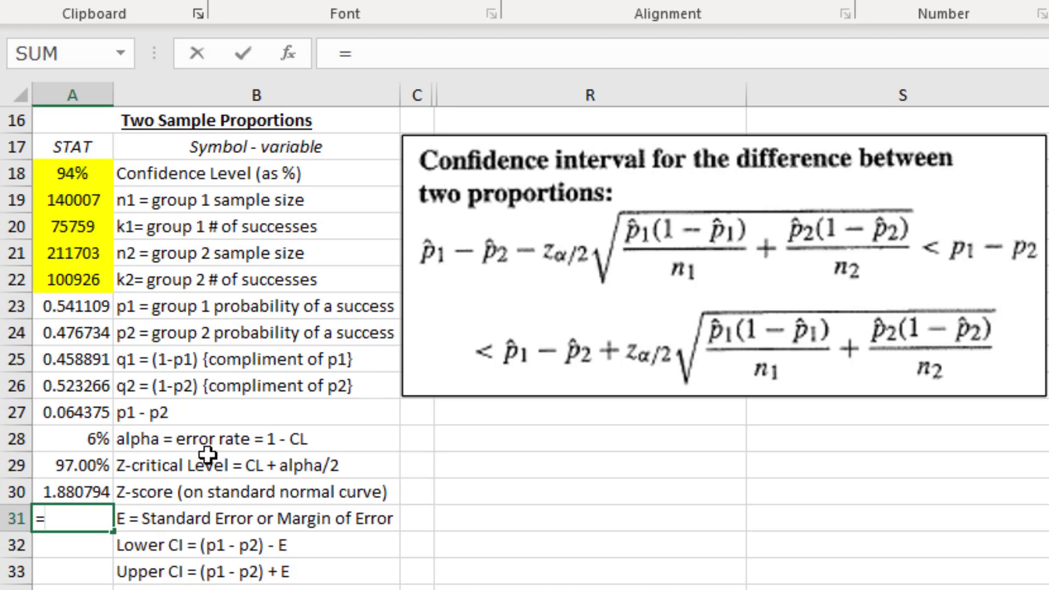
left_click(85, 493)
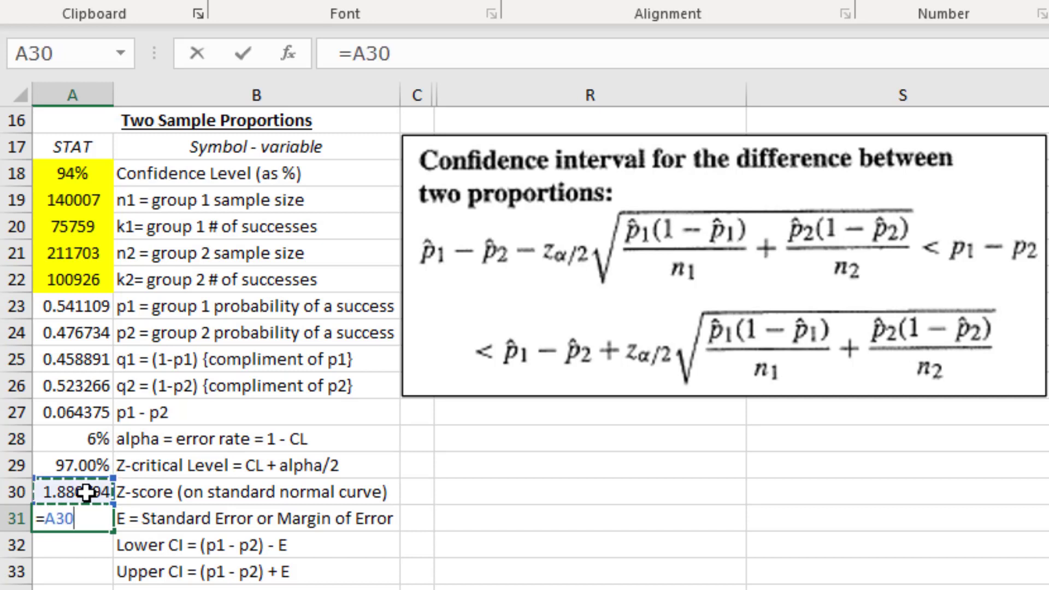
type("*")
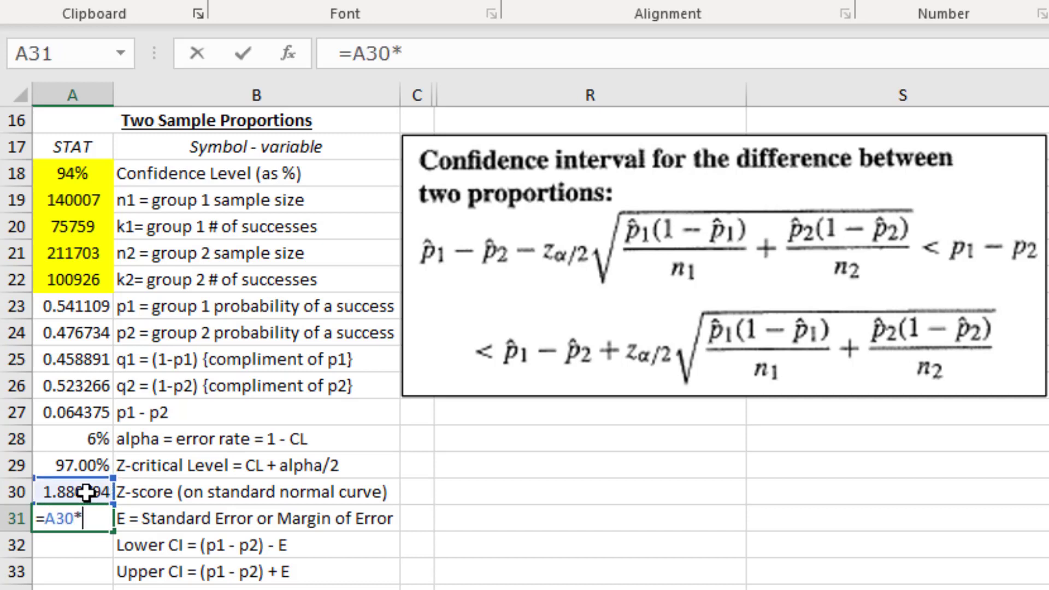
type("SQ")
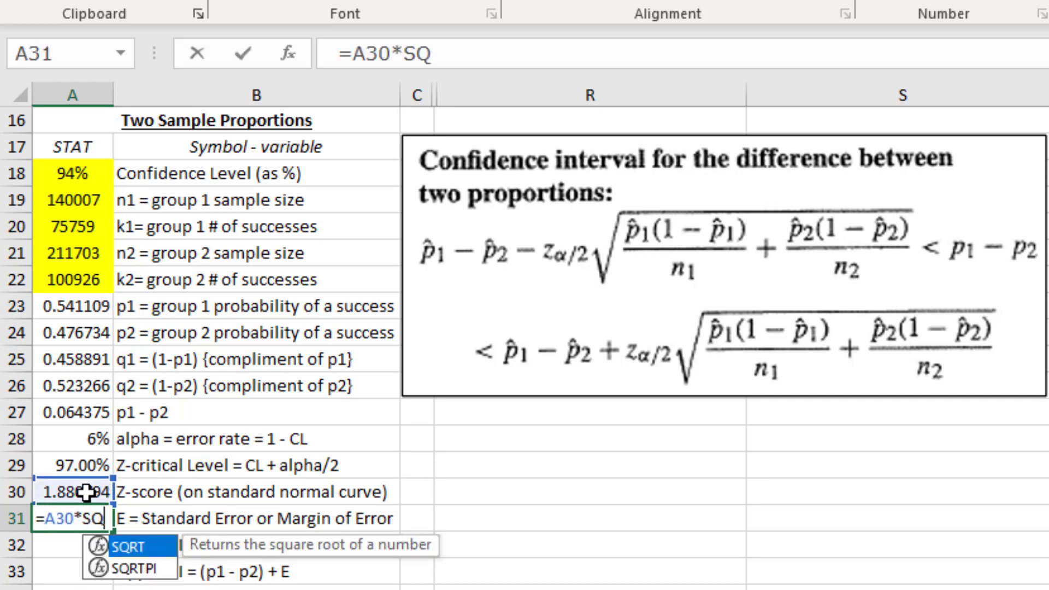
type("RT(")
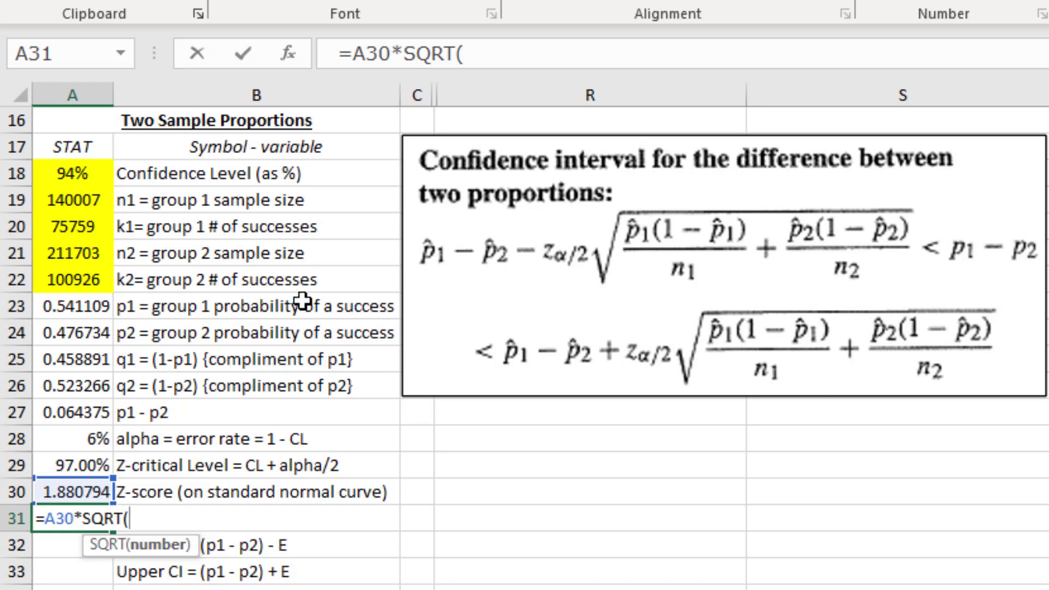
left_click(87, 308)
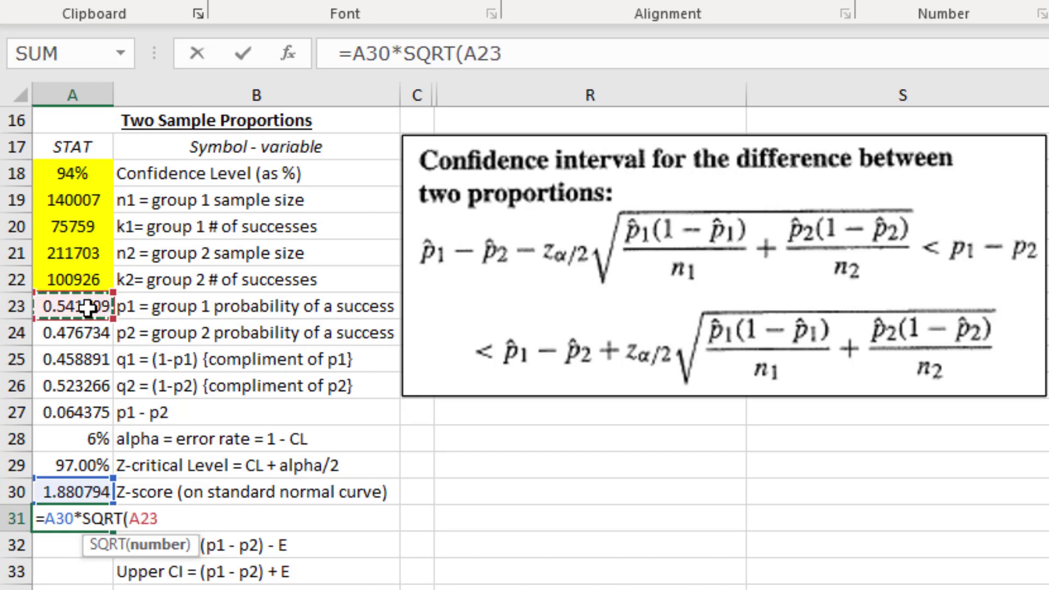
type("*")
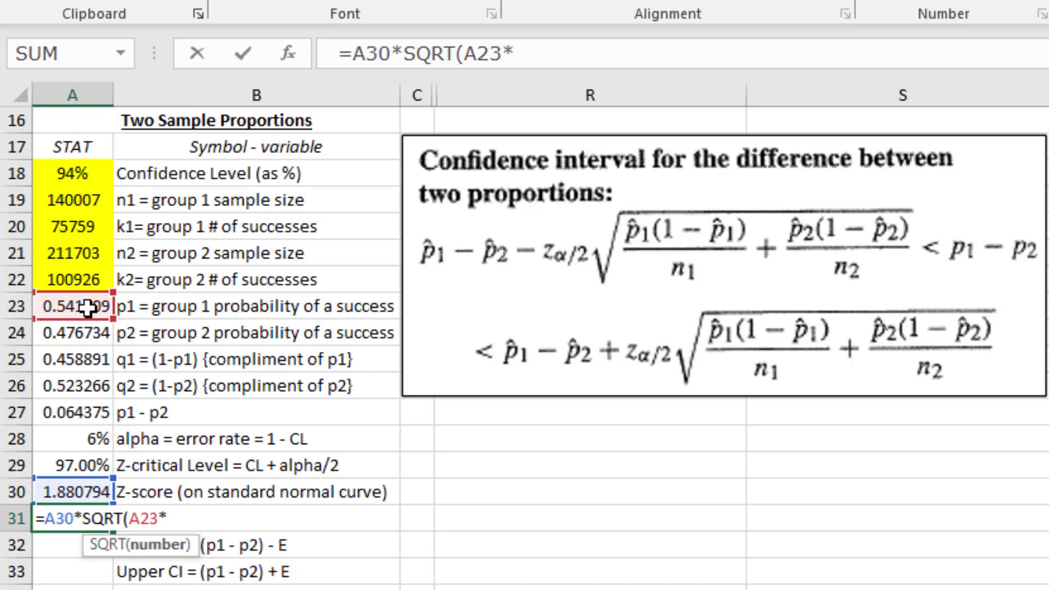
left_click(90, 361)
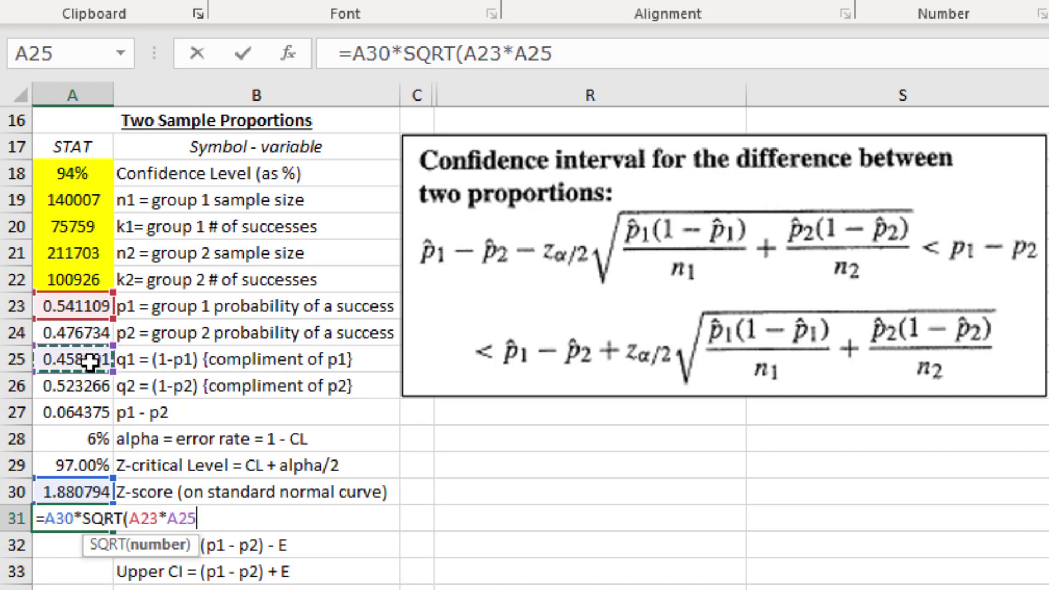
type("/")
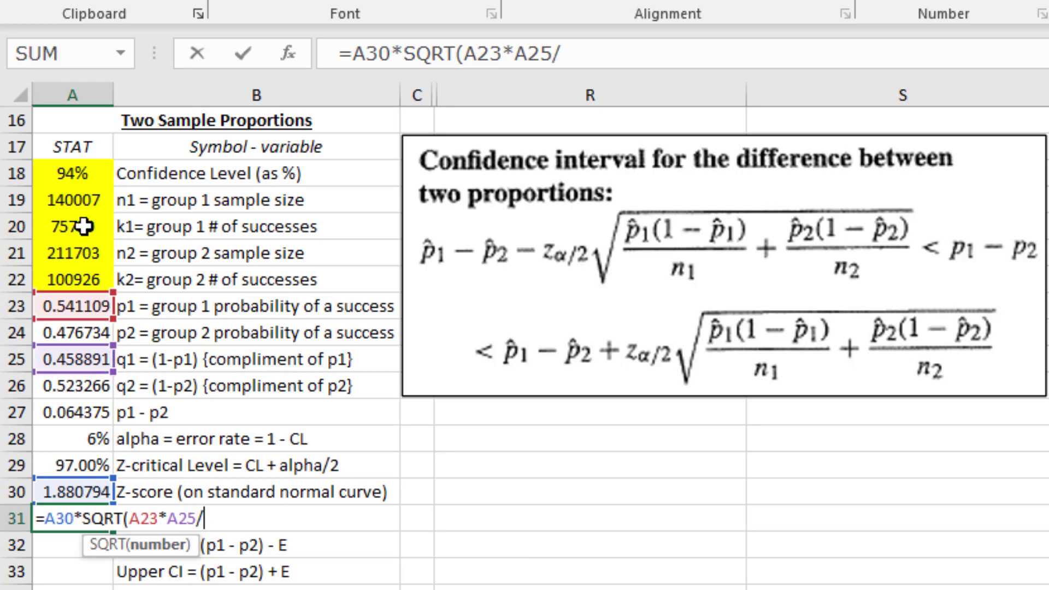
left_click(80, 203)
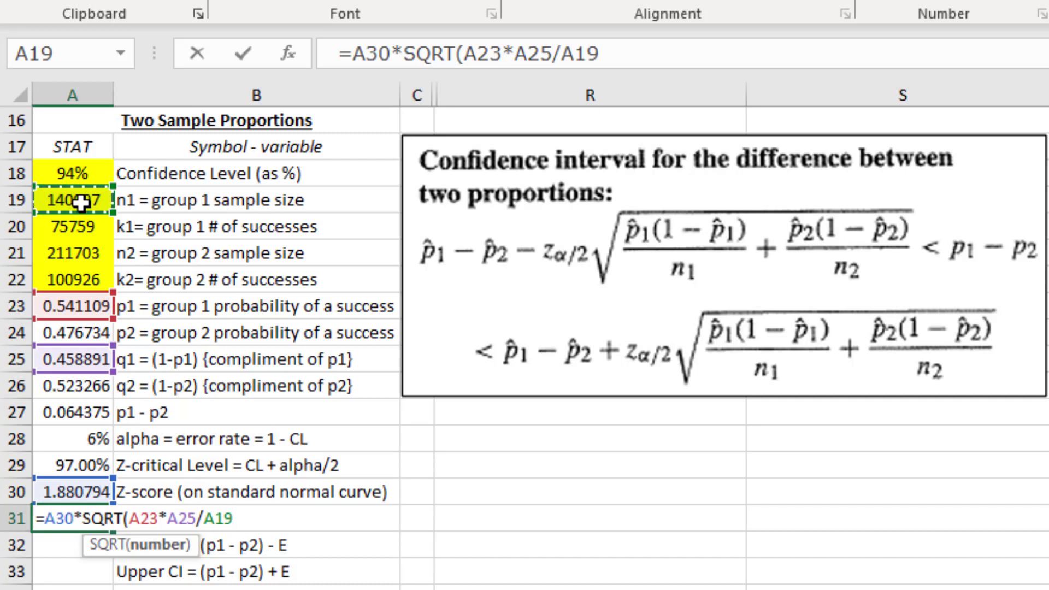
type("+")
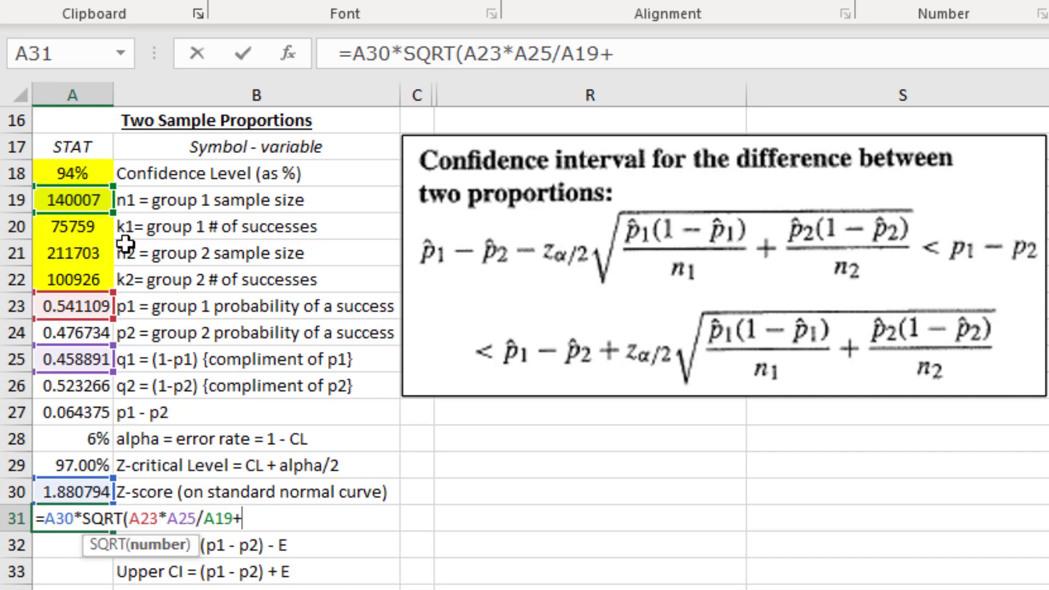
left_click(98, 332)
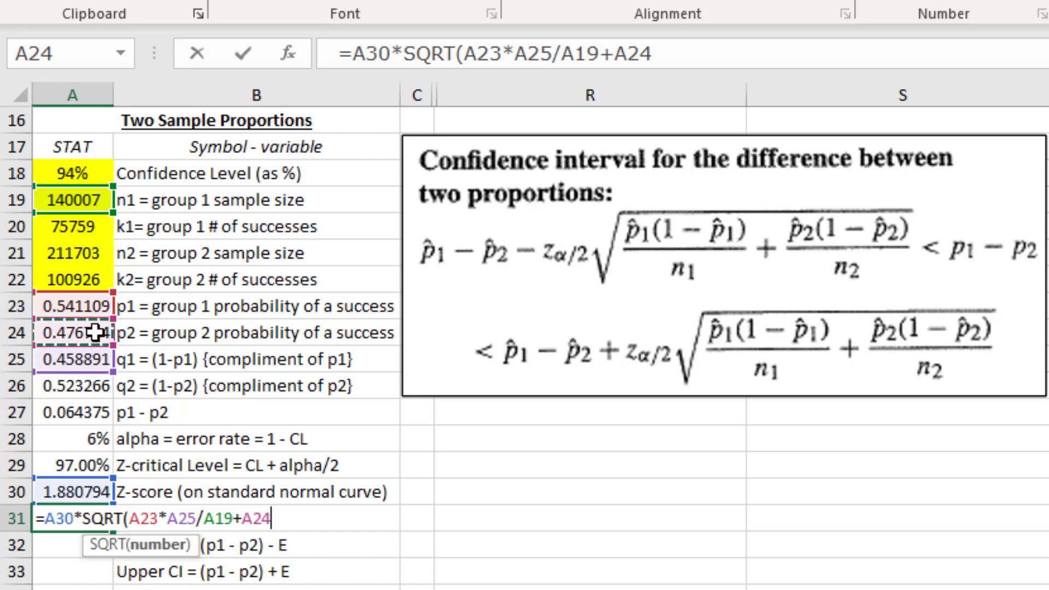
type("*")
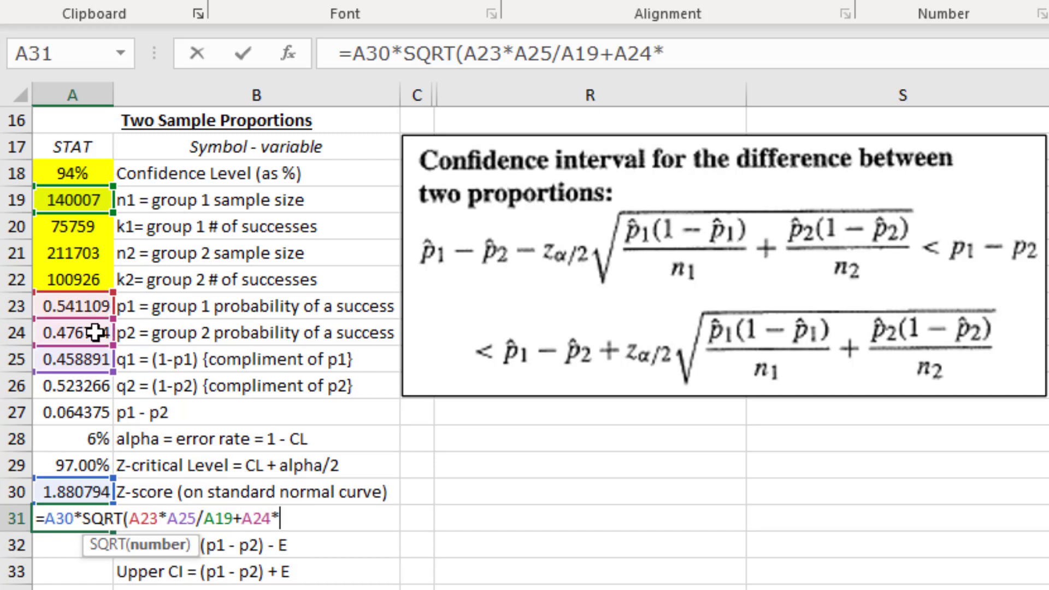
left_click(89, 387)
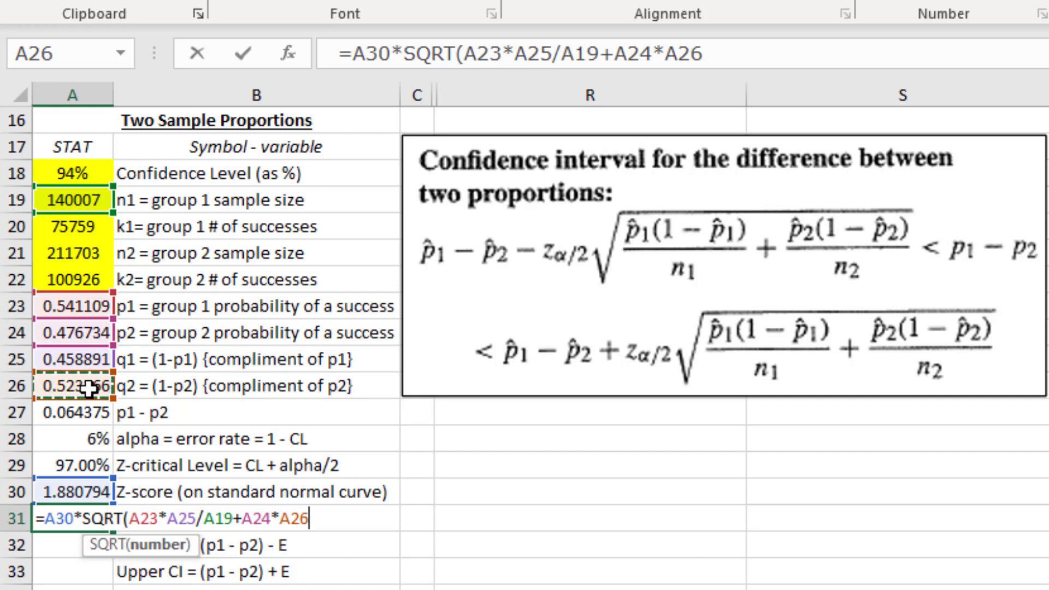
type("/")
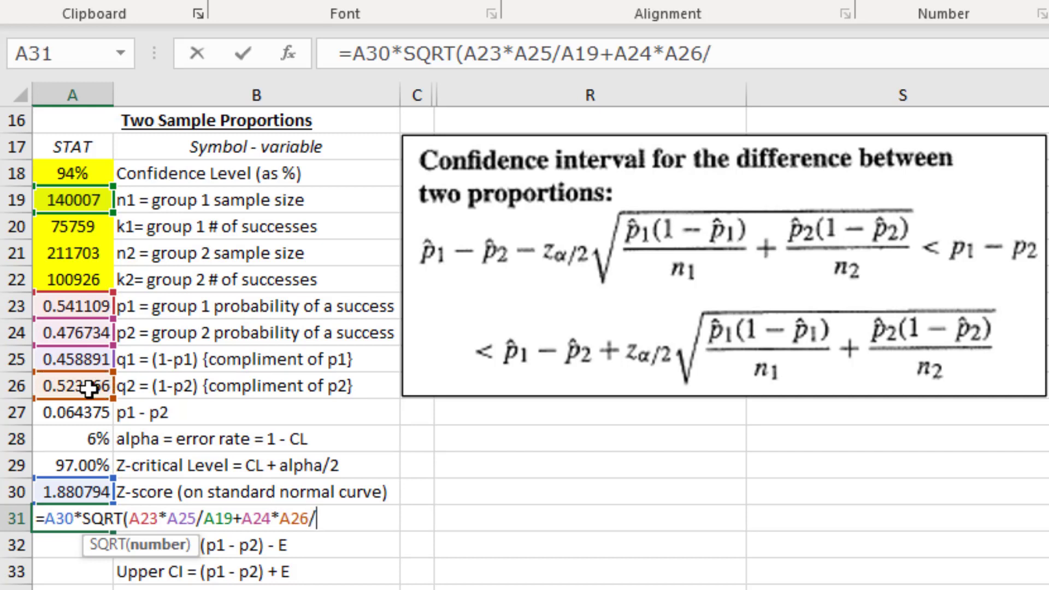
left_click(80, 254)
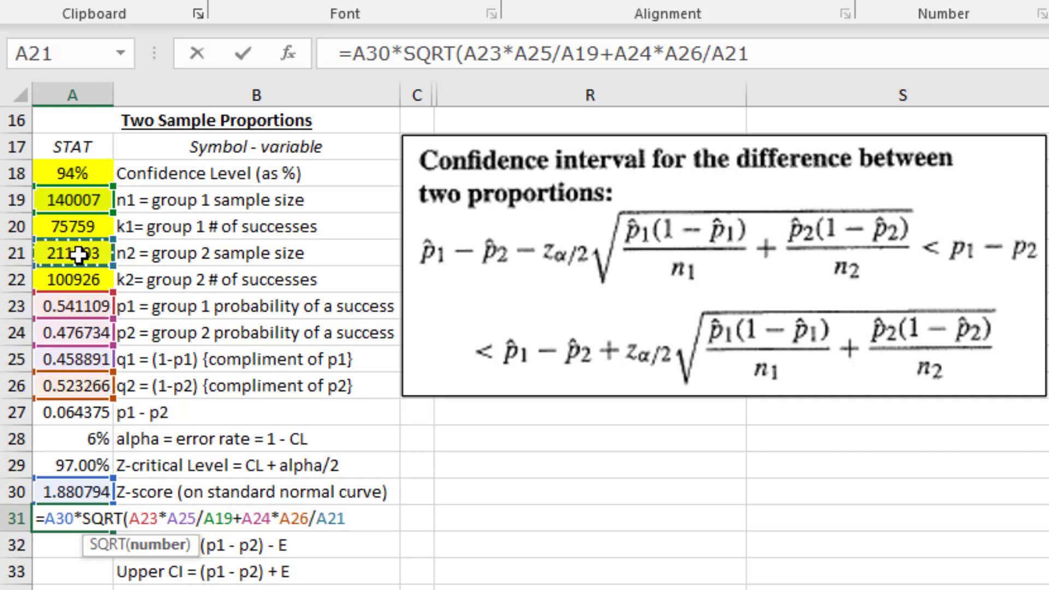
type(")")
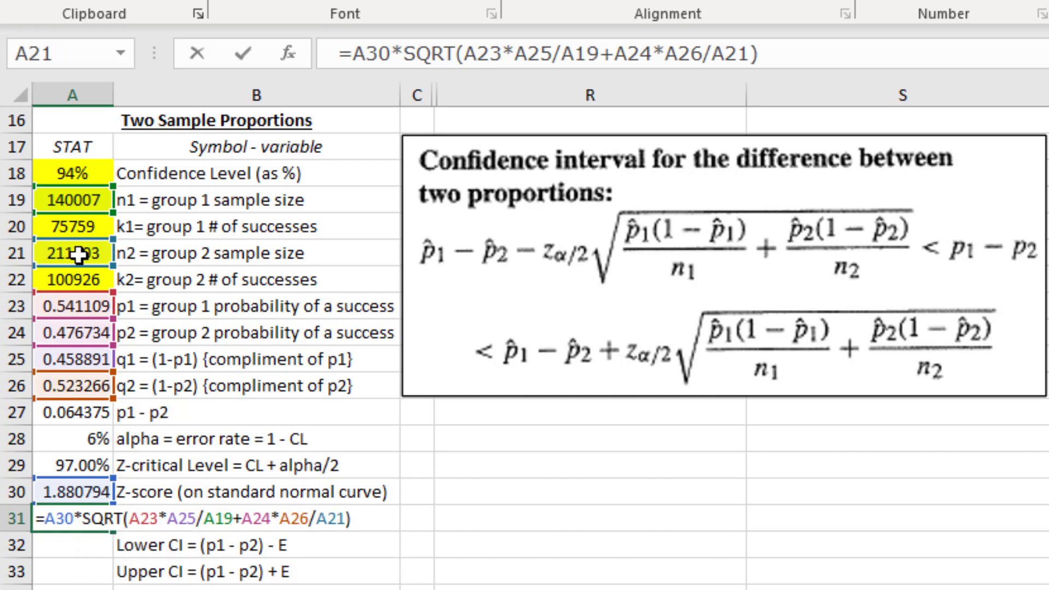
key("Return")
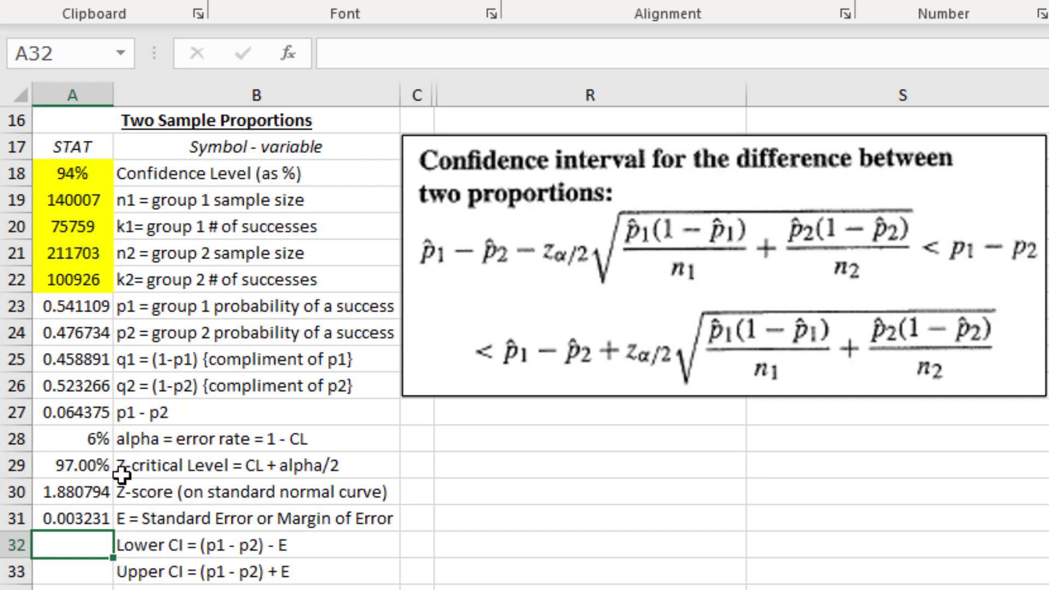
- Calculate the lower confidence limit in A32 with the formula =A27-A31
type("=")
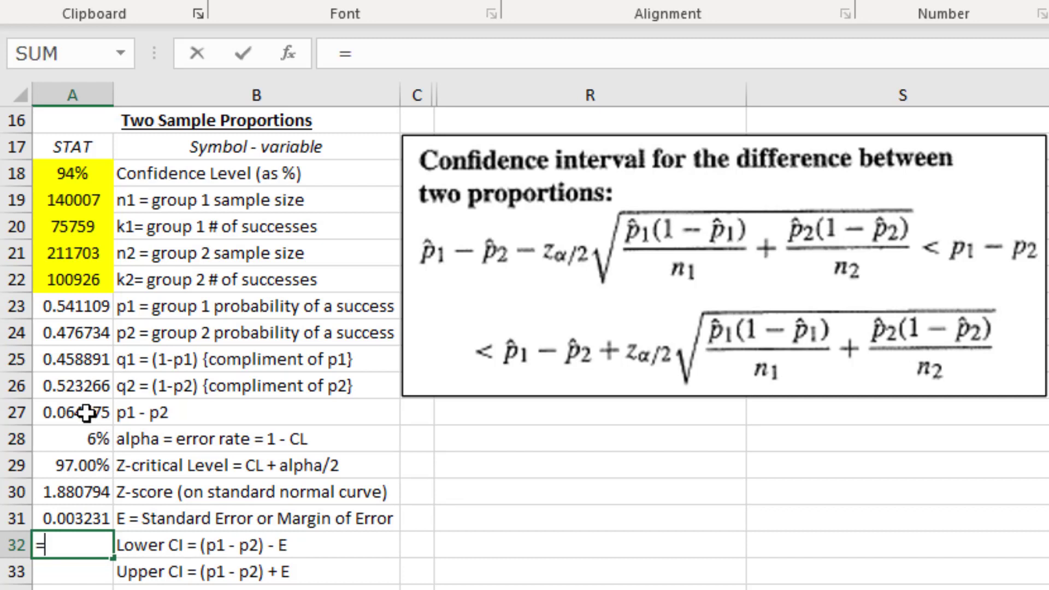
left_click(86, 413)
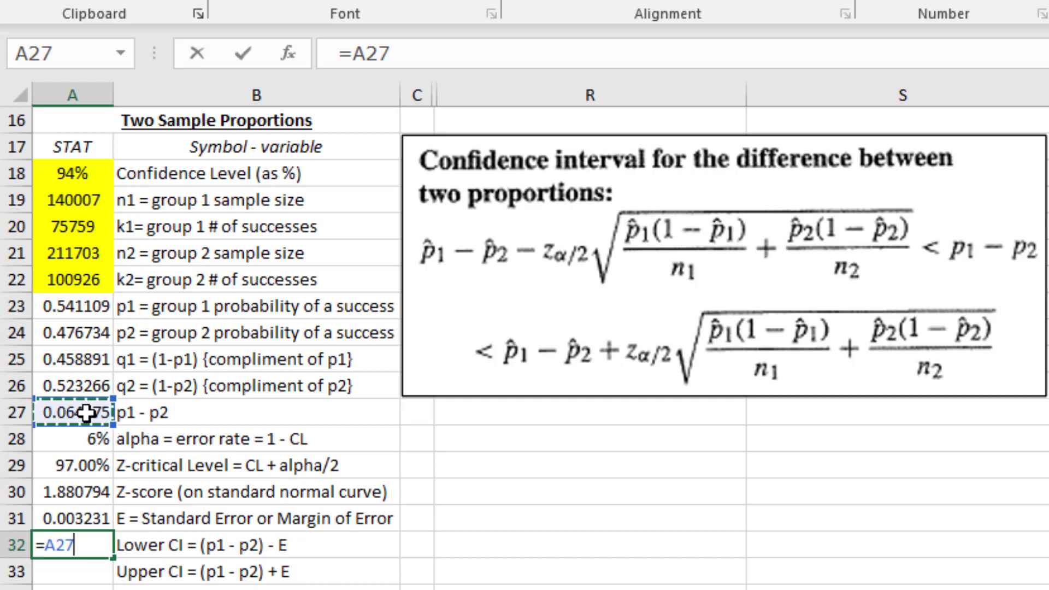
type("-")
left_click(82, 517)
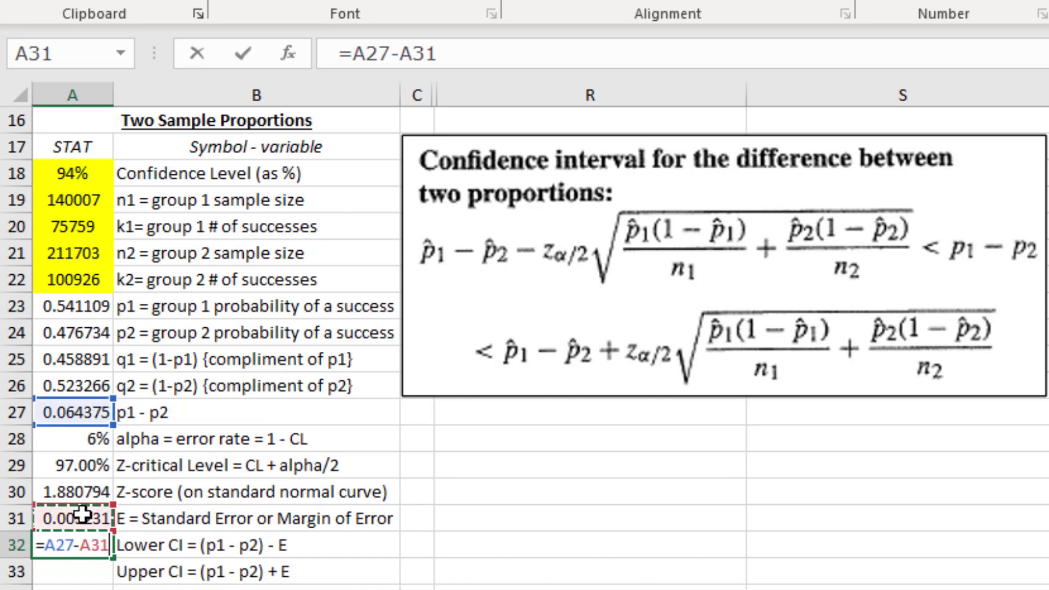
key("Return")
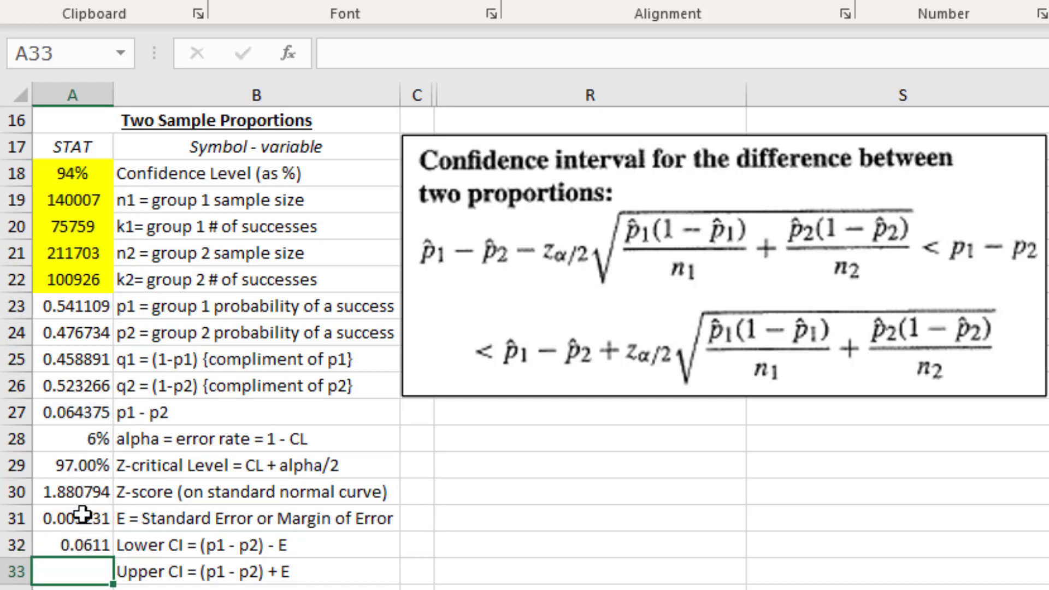
- Calculate the upper confidence limit in A33 with the formula =A27+A31
type("=")
left_click(85, 413)
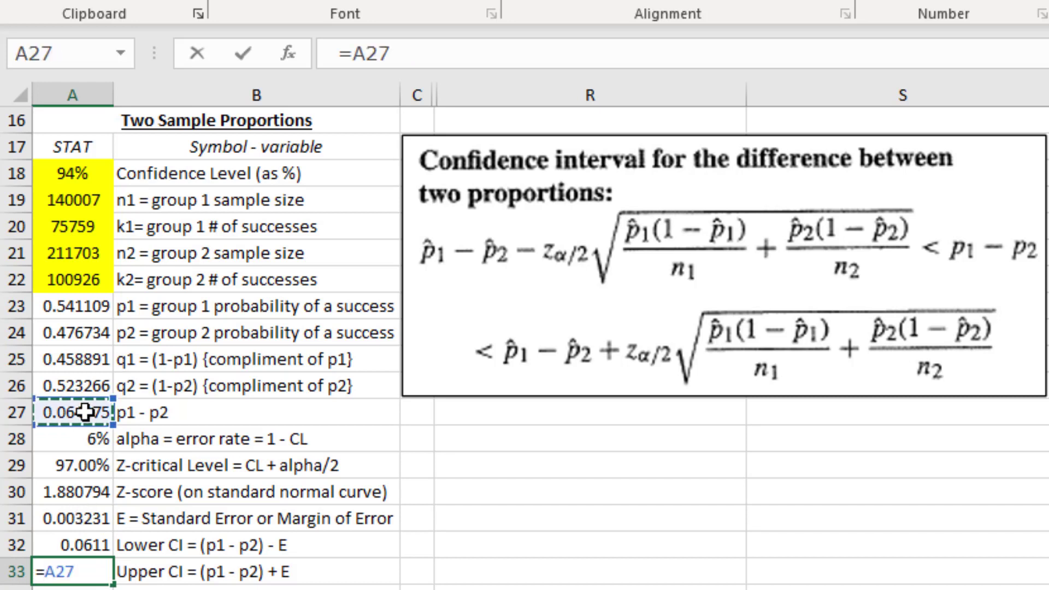
type("+")
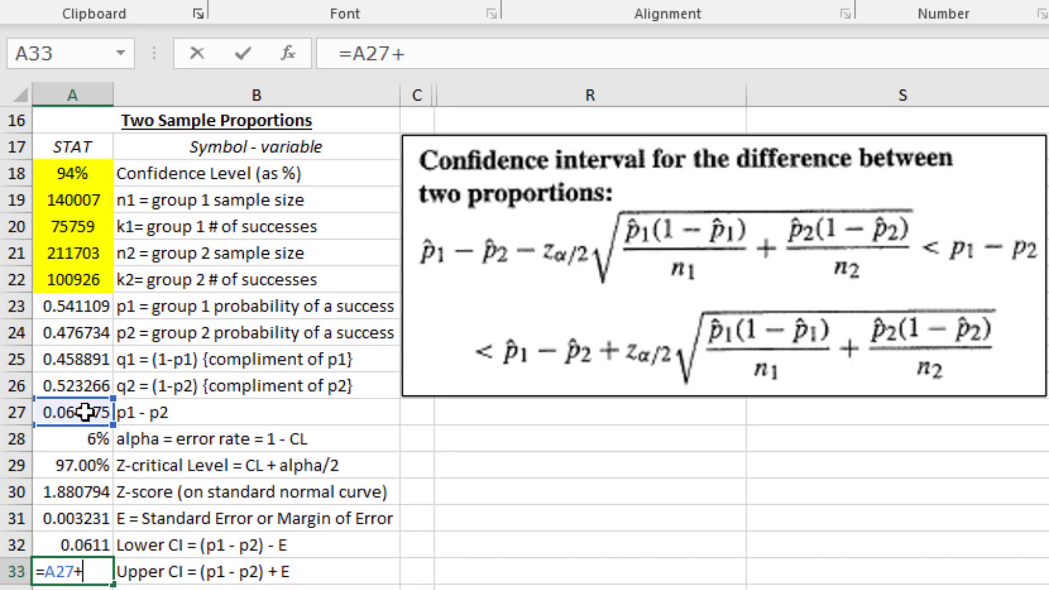
left_click(93, 519)
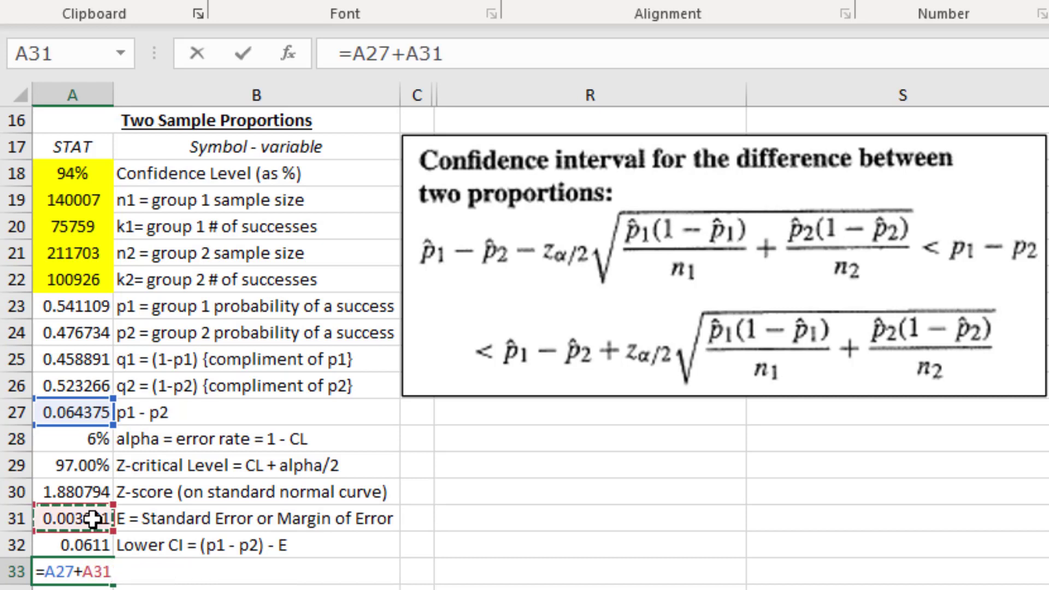
key("Return")
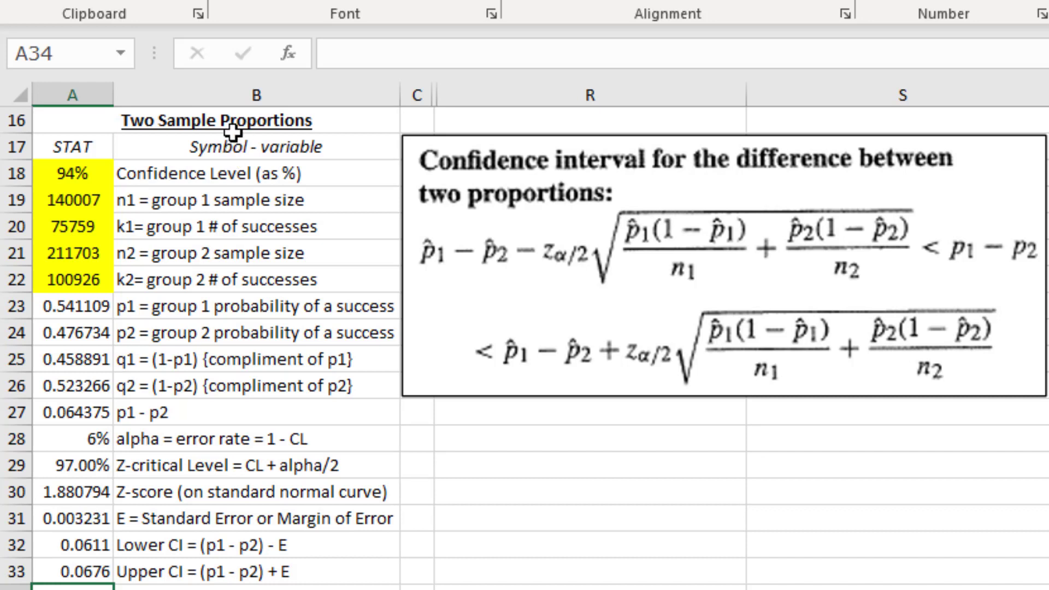
- Set the confidence level in A18 to 99% to recalculate the interval for the difference between the proportions
left_click(81, 176)
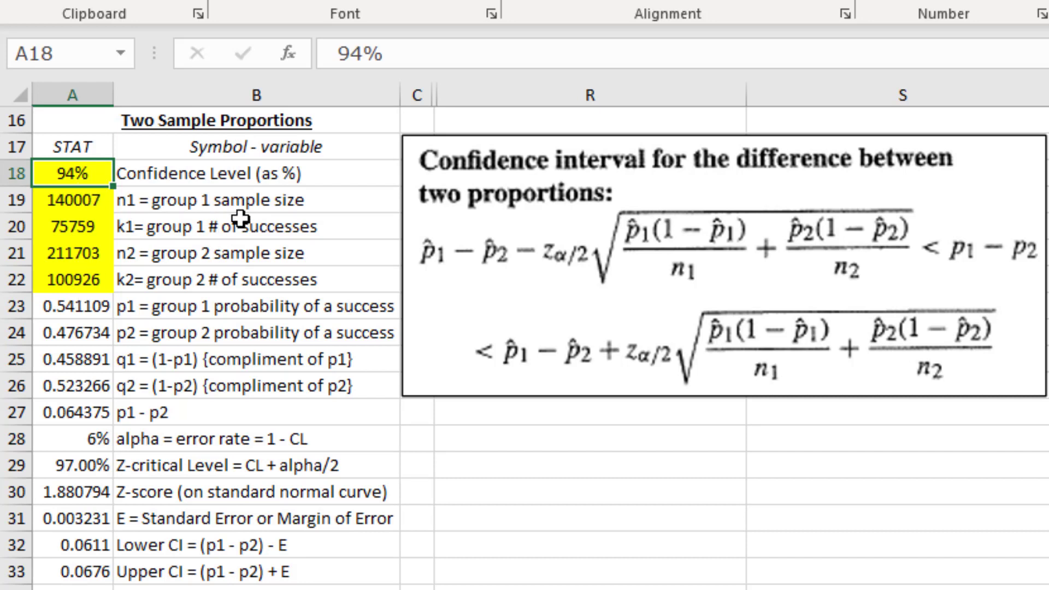
type("99")
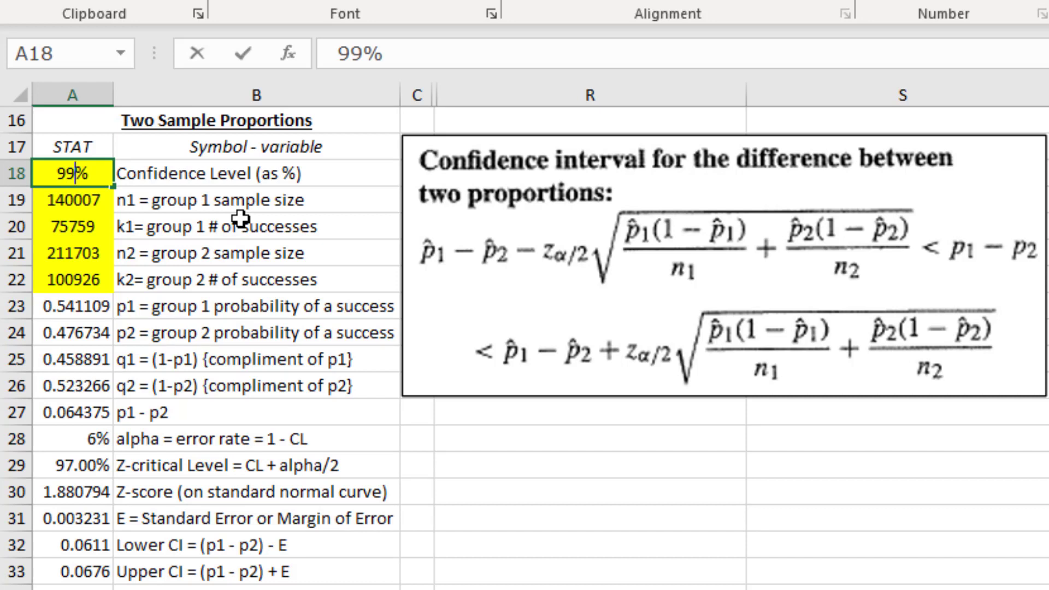
key("Return")
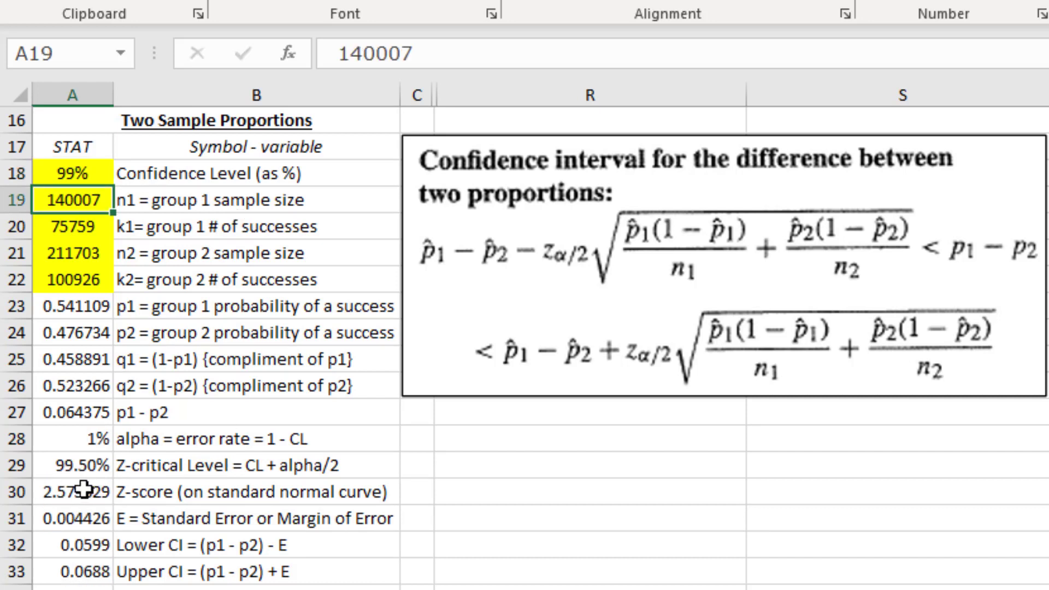